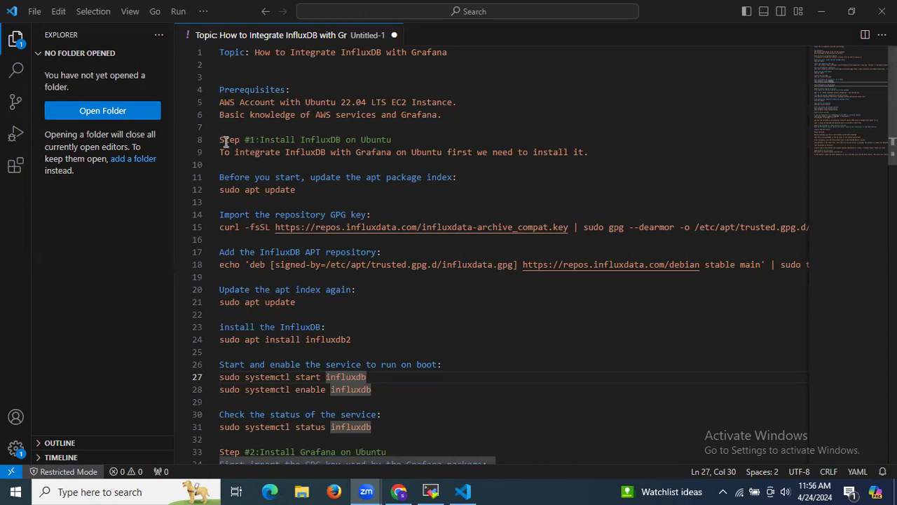
Step: Review the Step #1 InfluxDB notes and the EC2 instance, then bring up its SSH terminal session
left_click_drag(220, 140, 405, 140)
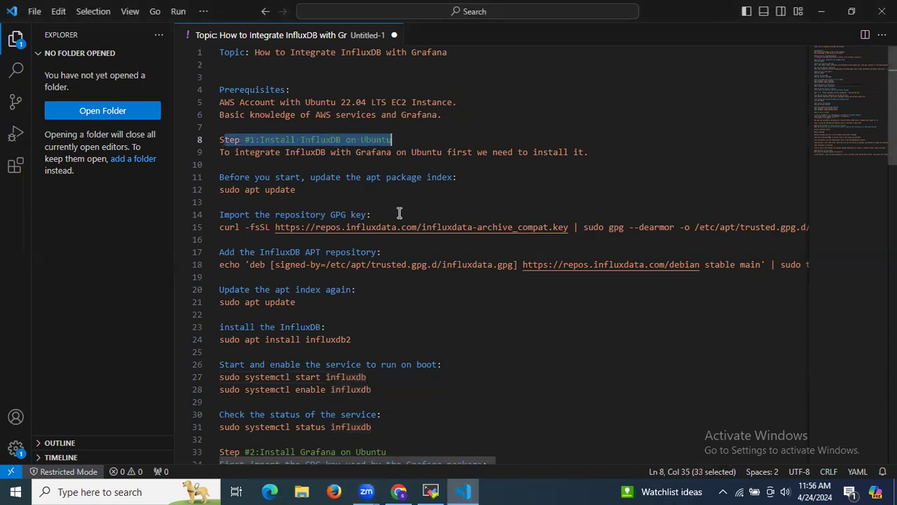
left_click(399, 492)
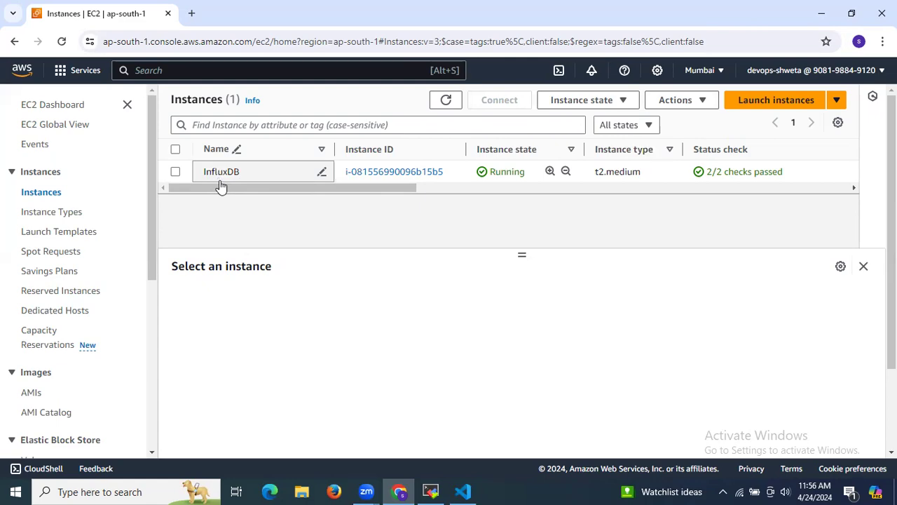
left_click(431, 491)
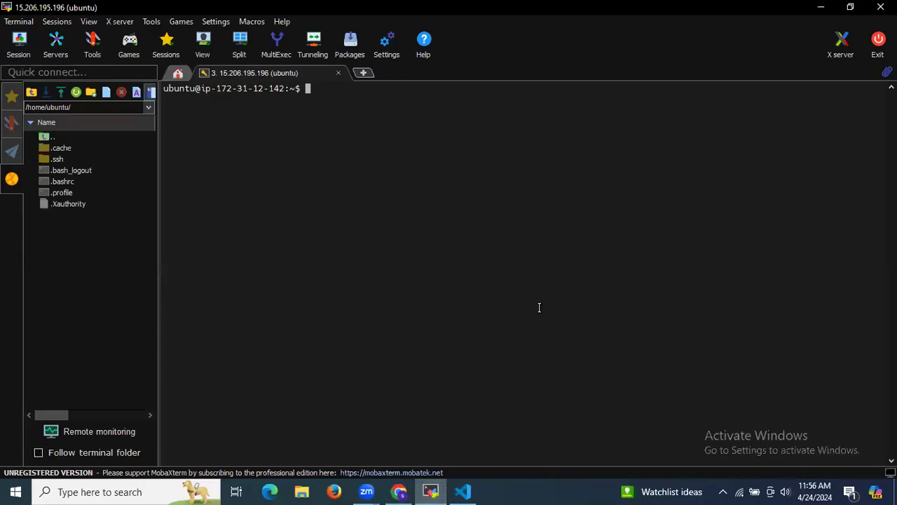
Step: Run sudo apt update from the notes on the EC2 server, which reports 52 upgradable packages
left_click(463, 491)
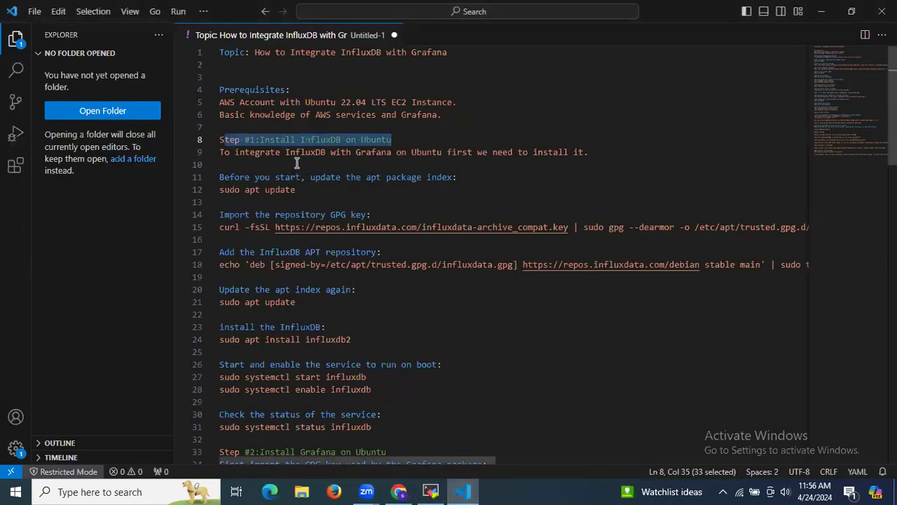
left_click_drag(225, 152, 482, 163)
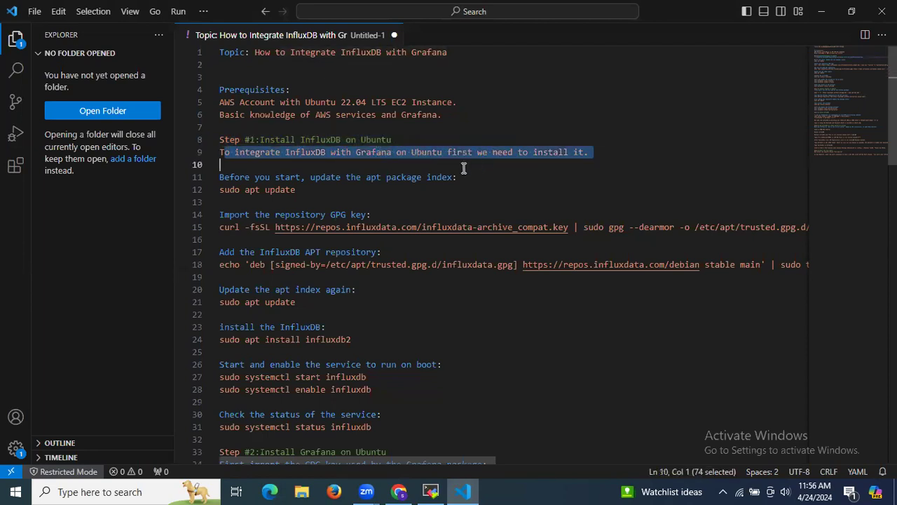
triple_click(274, 189)
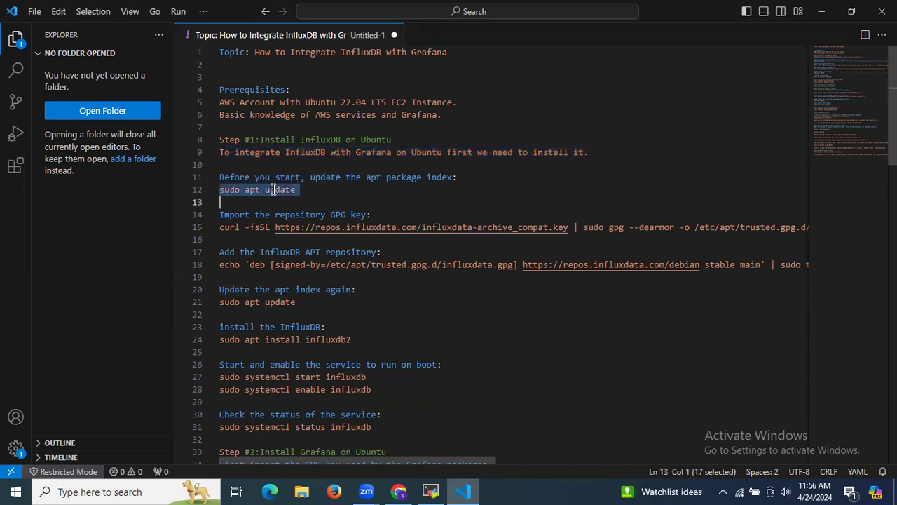
left_click(431, 491)
right_click(387, 249)
key("Return")
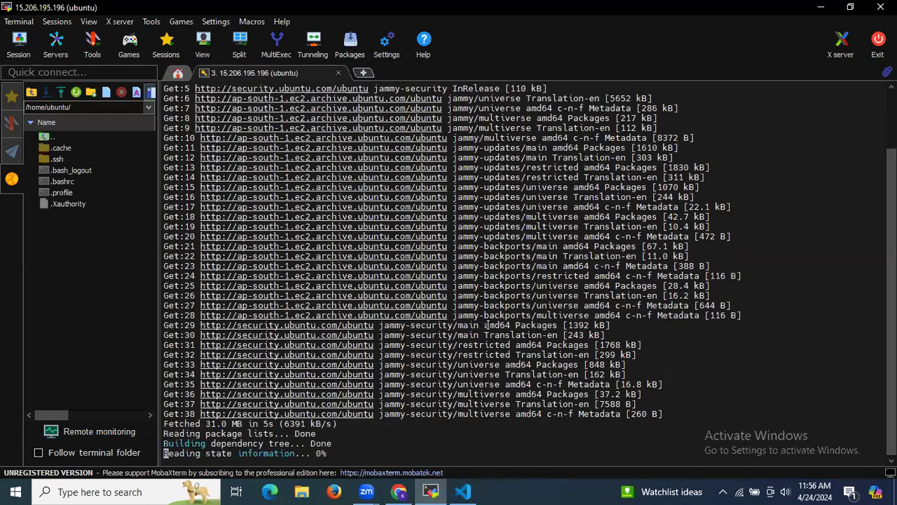
left_click(465, 491)
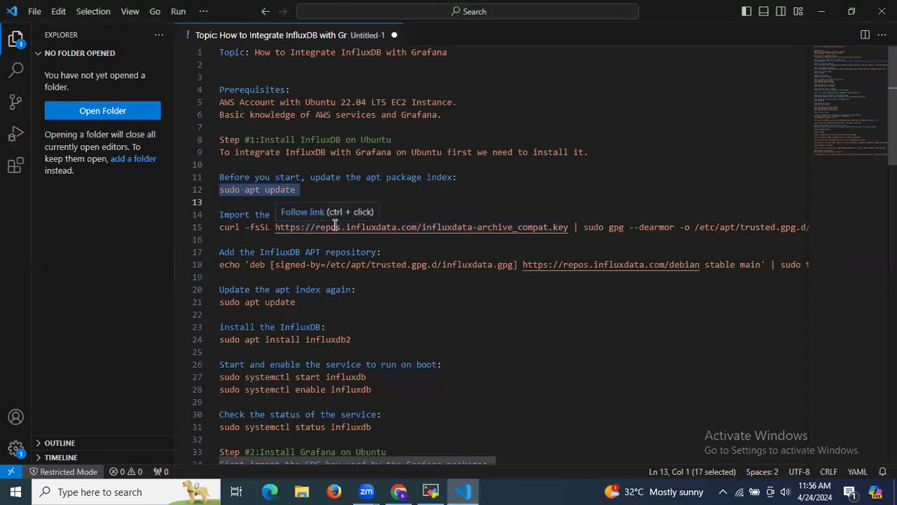
Step: Import the InfluxData GPG key on the server using the curl command from the notes
triple_click(443, 227)
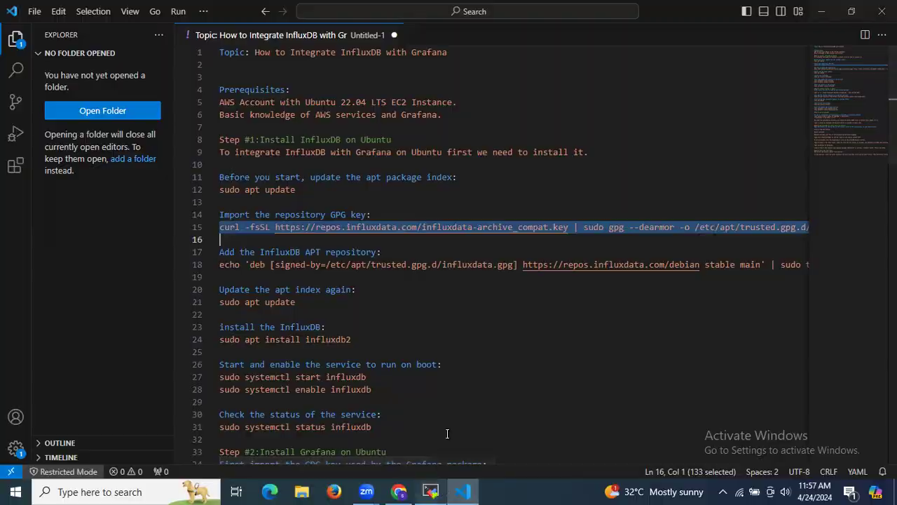
left_click(431, 491)
right_click(459, 344)
key("Return")
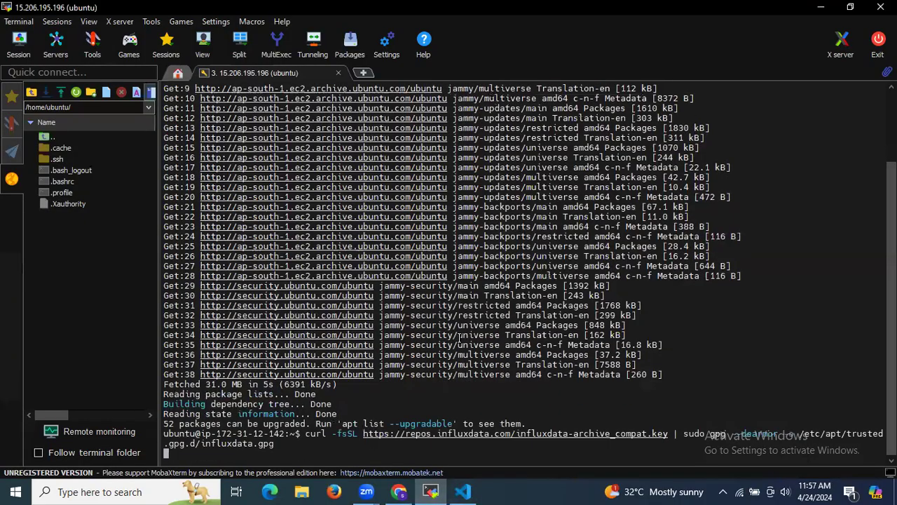
left_click(463, 492)
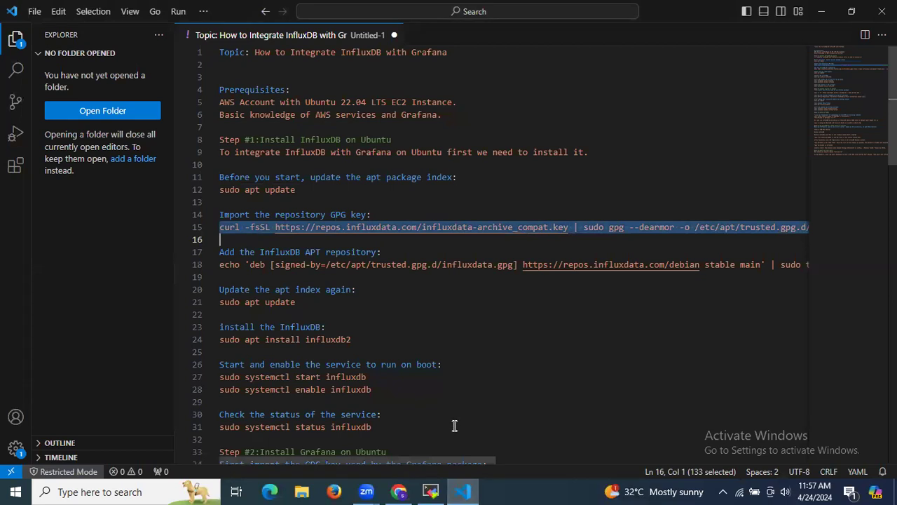
Step: Add the InfluxDB APT repository on the server, then clear the terminal
triple_click(469, 270)
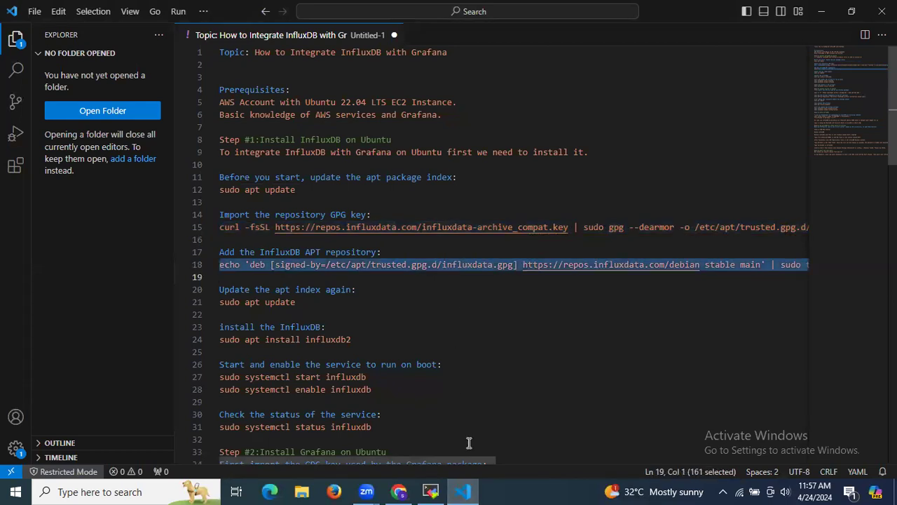
left_click(431, 491)
right_click(451, 376)
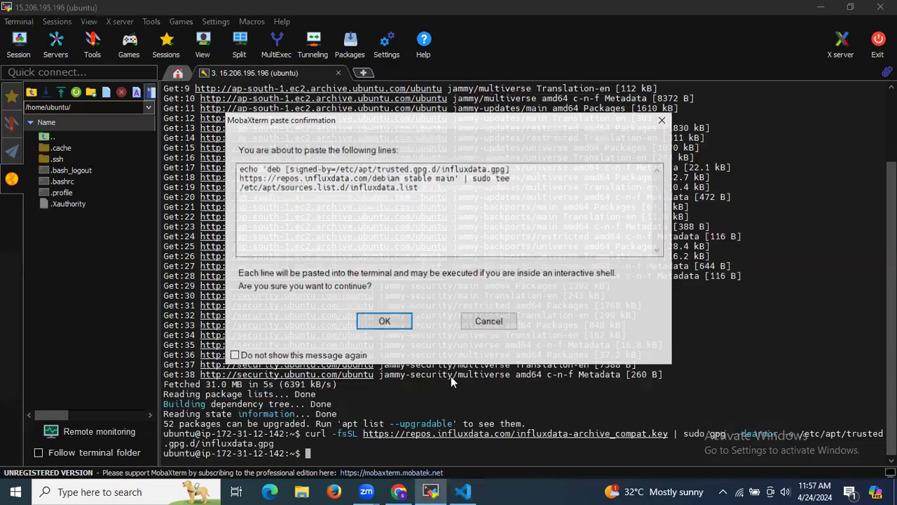
key("Return")
type("clear")
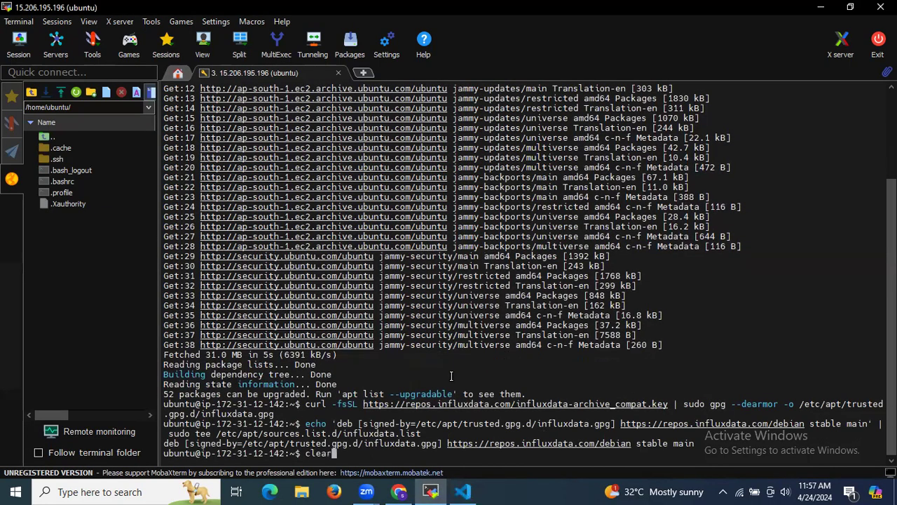
key("Return")
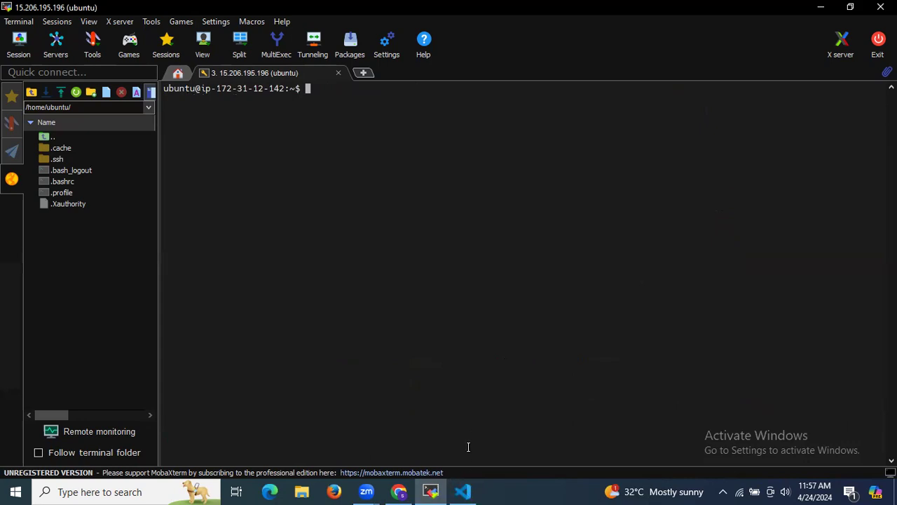
left_click(463, 491)
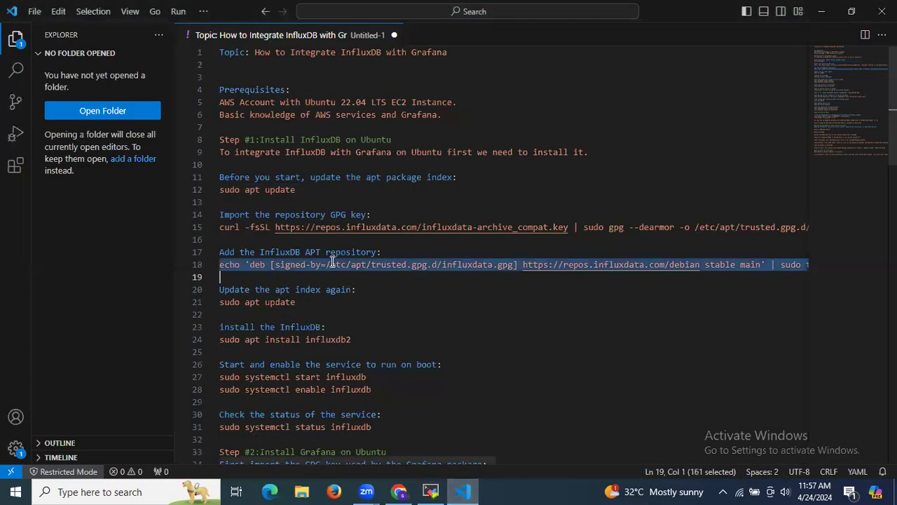
Step: Refresh the server's package index again with sudo apt update
triple_click(272, 302)
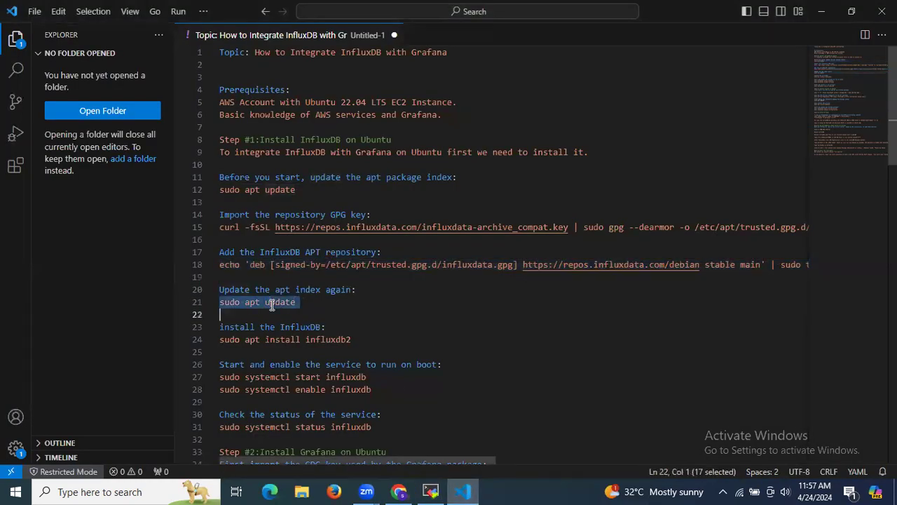
left_click(431, 491)
right_click(415, 381)
key("Return")
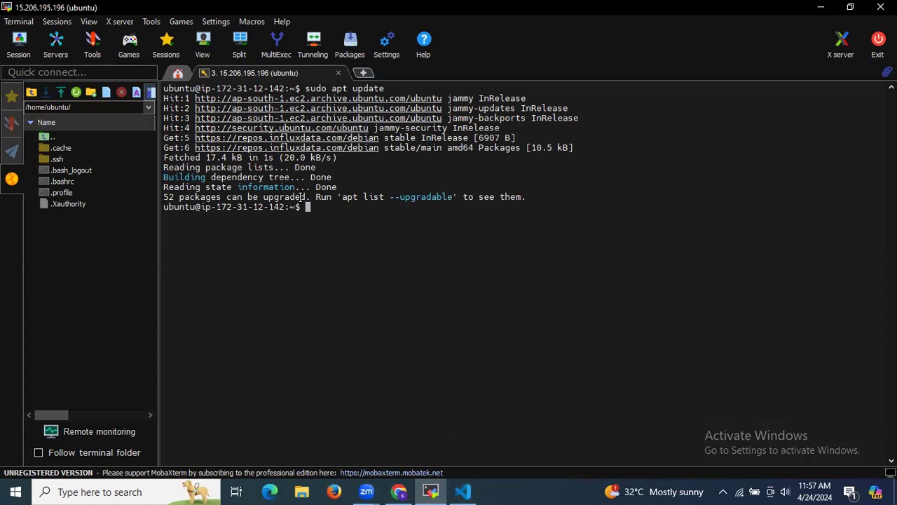
left_click(462, 492)
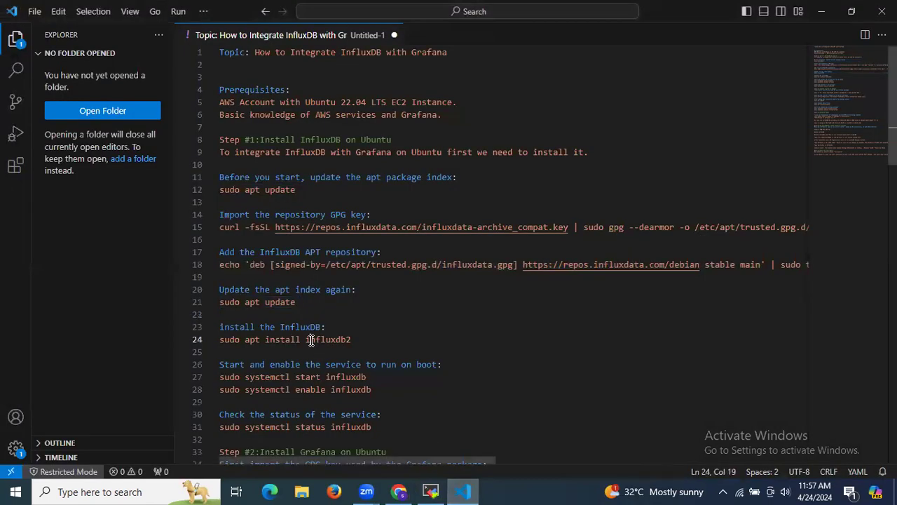
Step: Install influxdb2 with sudo apt install influxdb2, answering y, then clear the terminal
triple_click(311, 340)
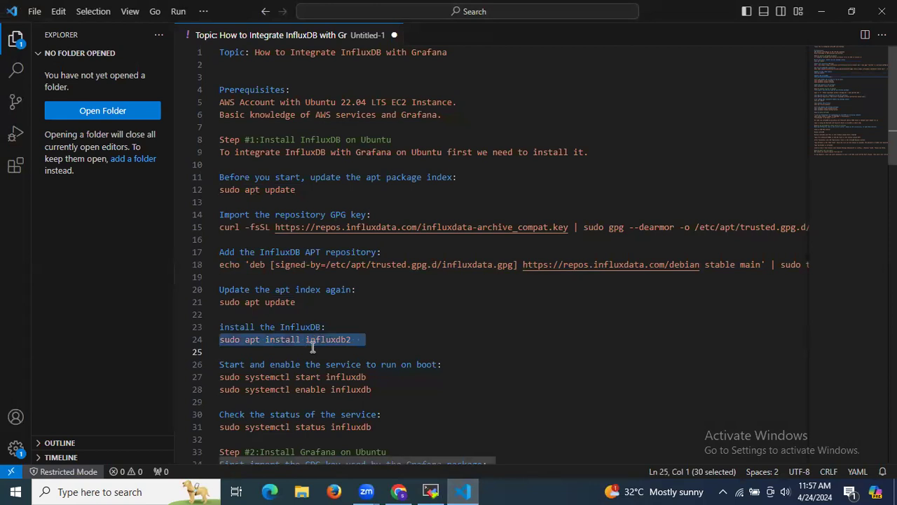
key("ctrl+c")
left_click(431, 492)
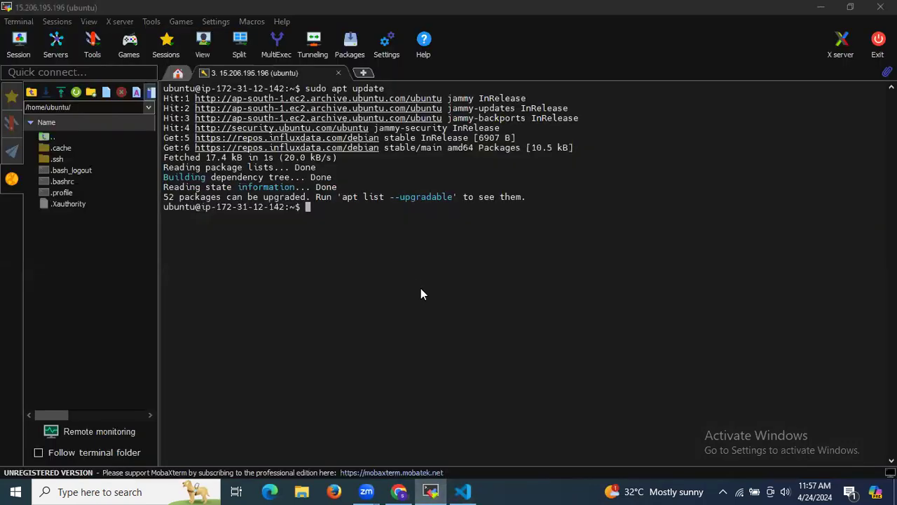
right_click(429, 293)
key("Return")
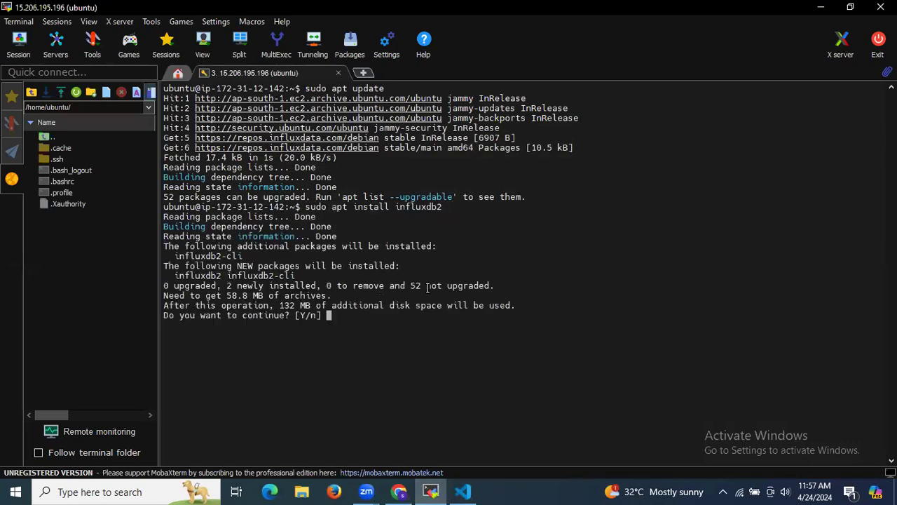
type("y")
key("Return")
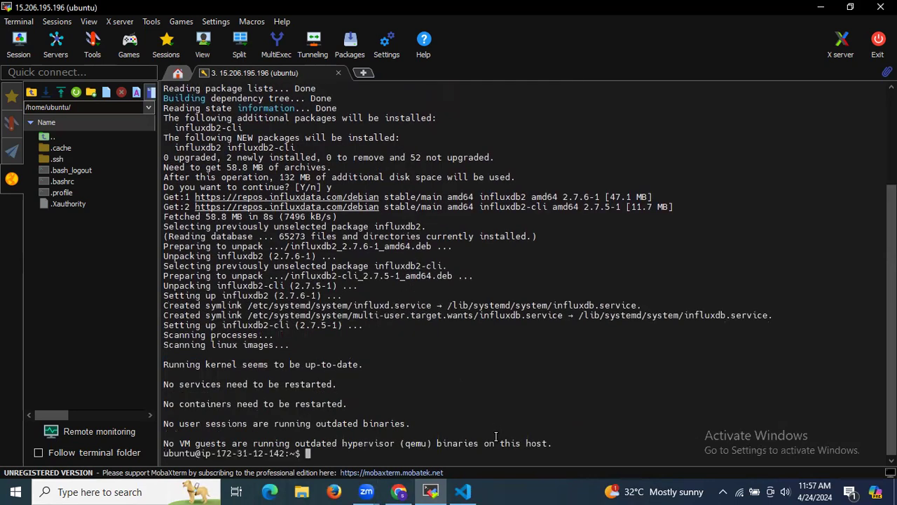
type("clear")
key("Return")
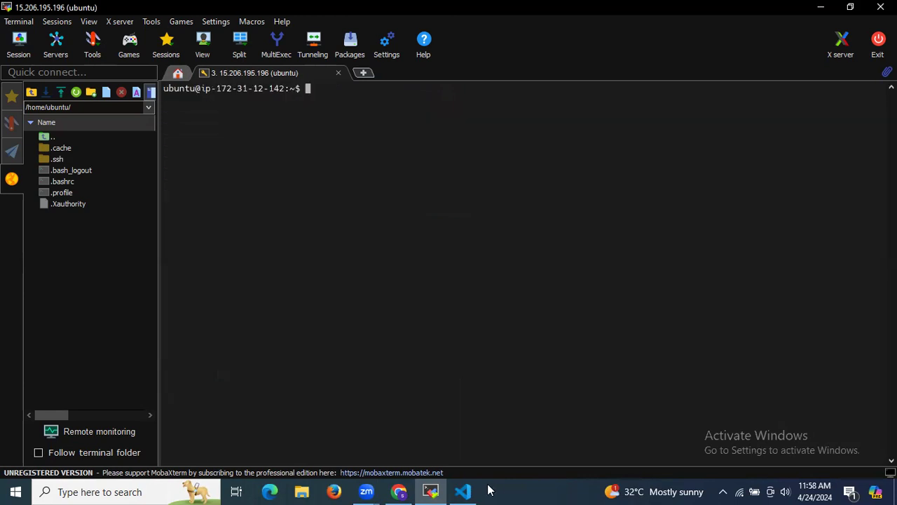
Step: Start the influxdb service and enable it at boot with systemctl
left_click(464, 491)
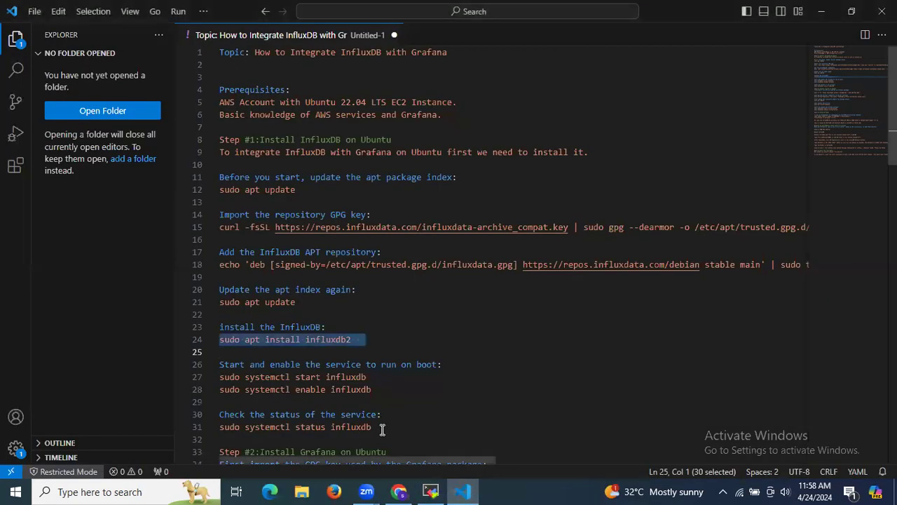
triple_click(311, 378)
key("ctrl+c")
left_click(431, 491)
right_click(425, 421)
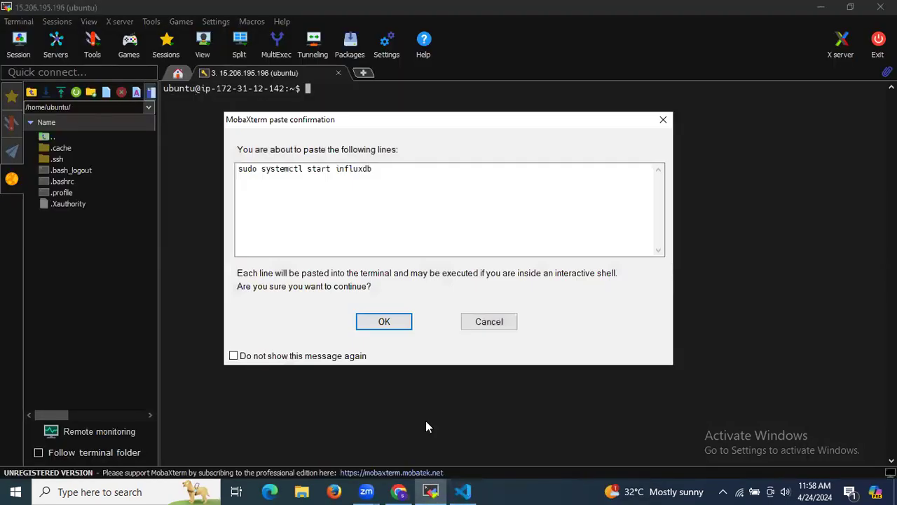
key("Return")
left_click(463, 491)
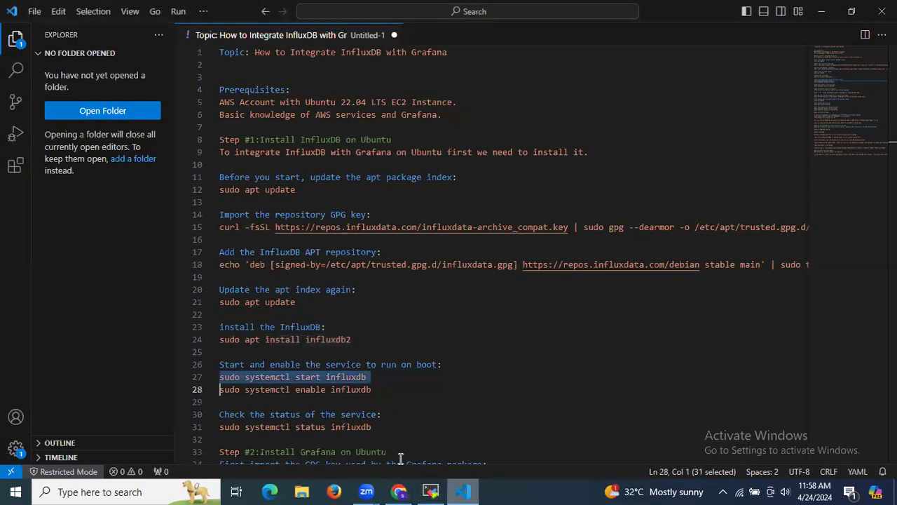
triple_click(307, 389)
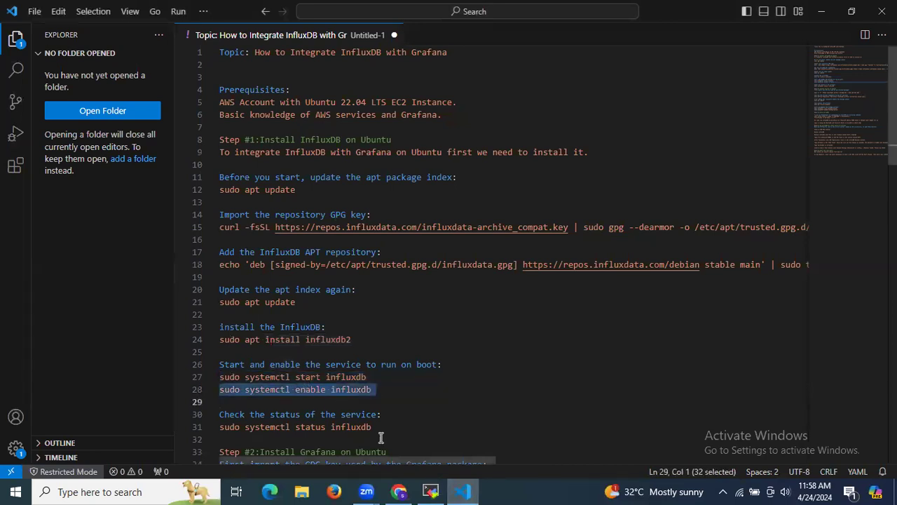
left_click(430, 490)
key("Return")
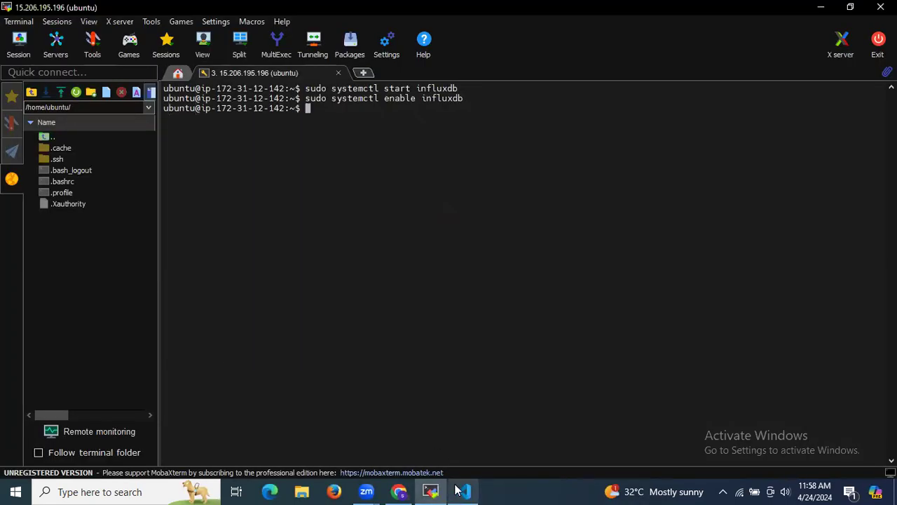
Step: Confirm with sudo systemctl status influxdb that it is active (running), then clear the terminal
left_click(463, 491)
triple_click(351, 427)
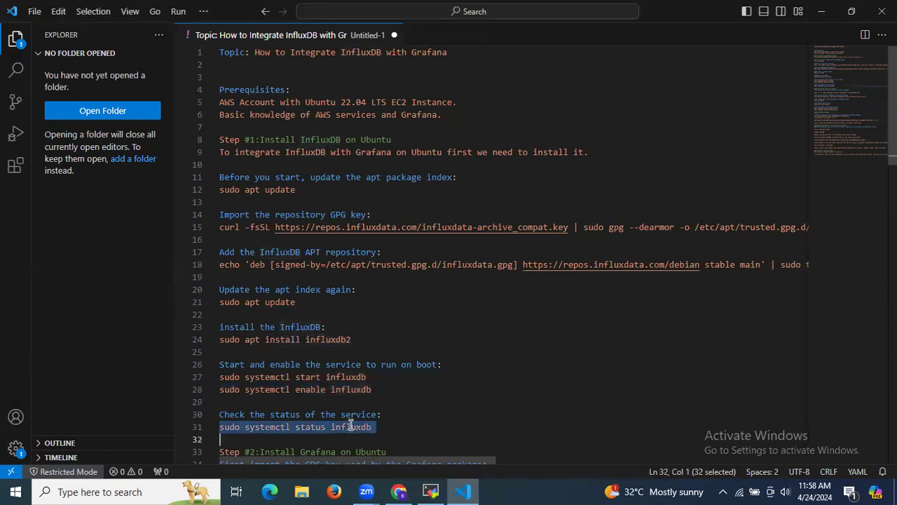
key("ctrl+c")
left_click(430, 492)
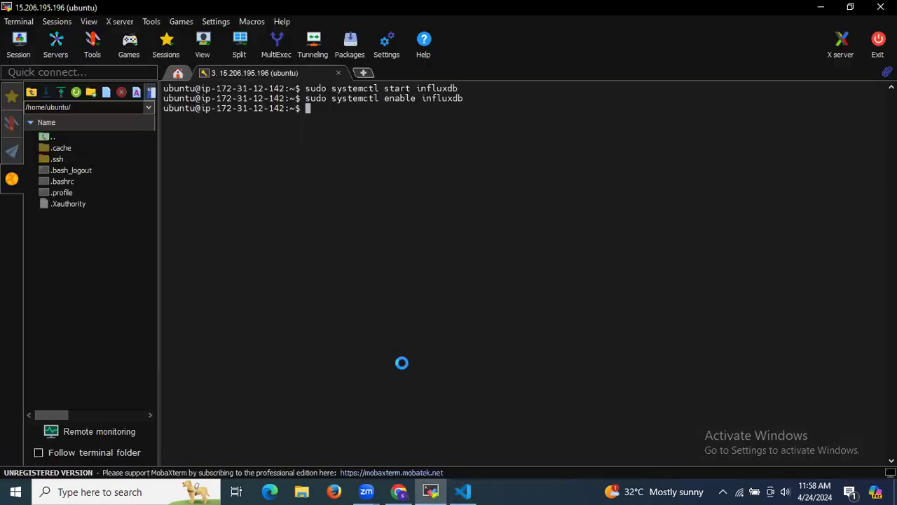
right_click(401, 366)
key("Return")
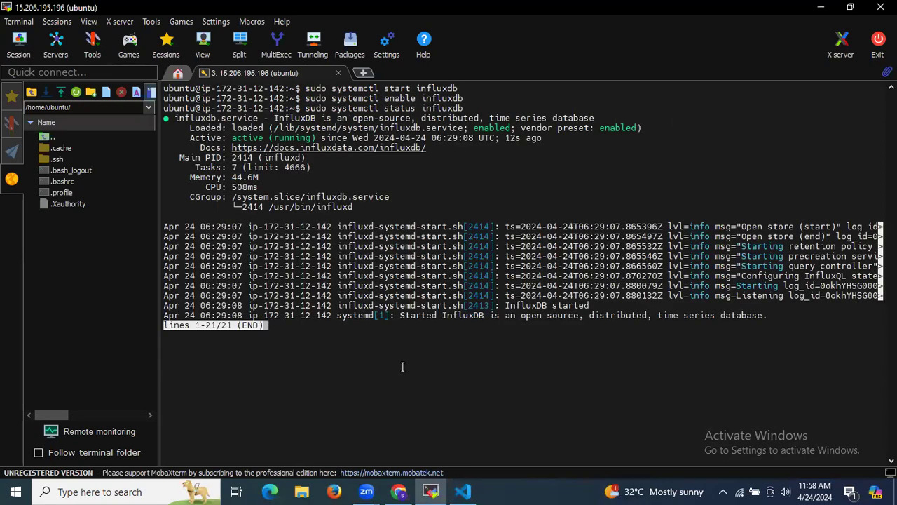
key("ctrl+z")
type("clear")
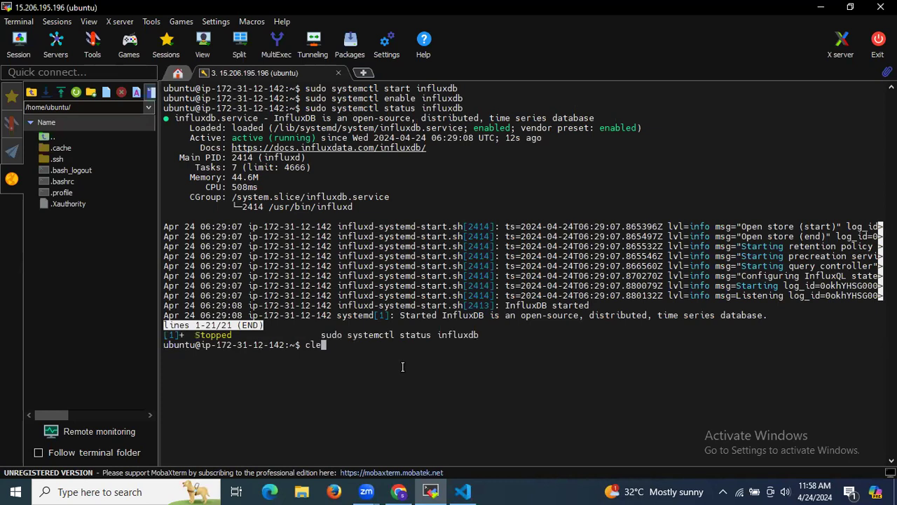
key("Return")
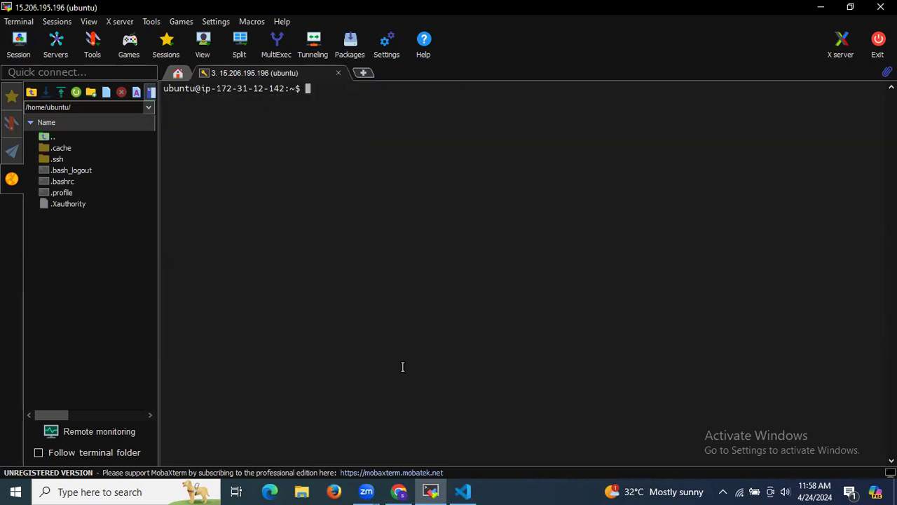
left_click(464, 491)
Step: Scroll the notes down to the Step #2: Install Grafana on Ubuntu heading and its GPG key instruction
scroll(453, 399, "down", 4)
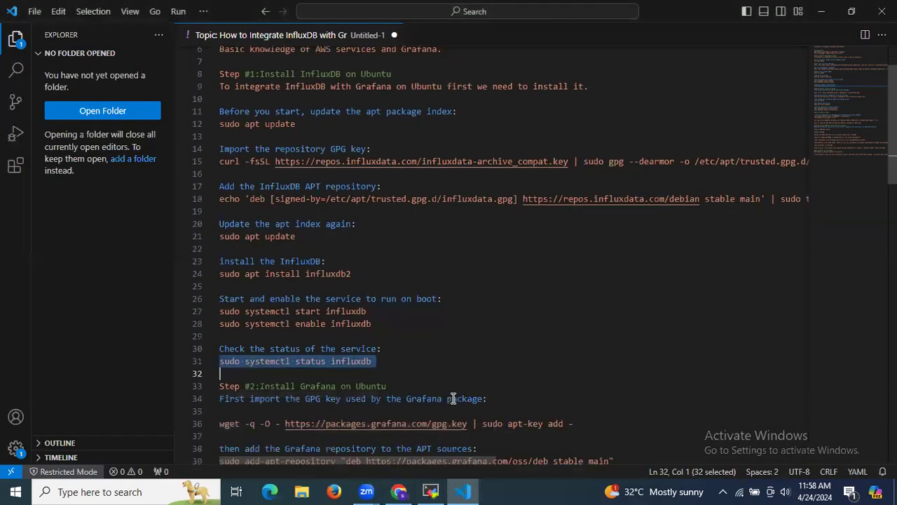
scroll(453, 399, "down", 3)
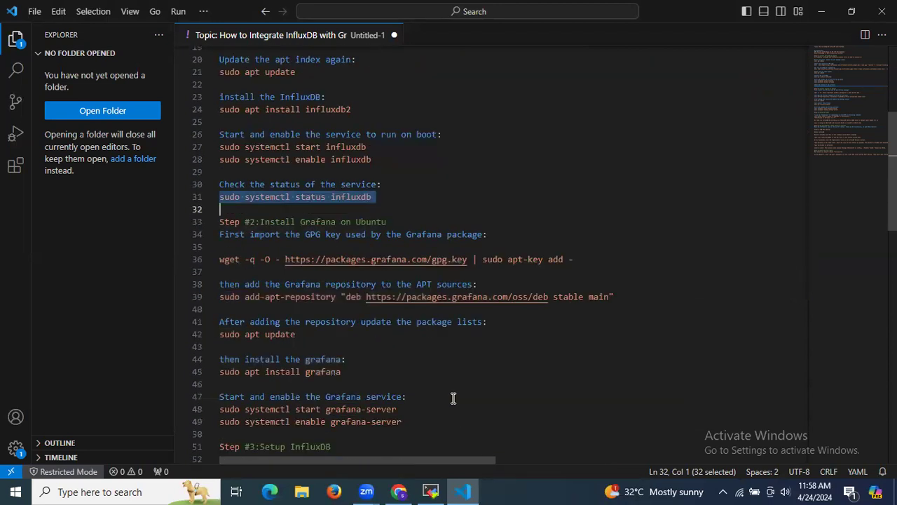
left_click(222, 221)
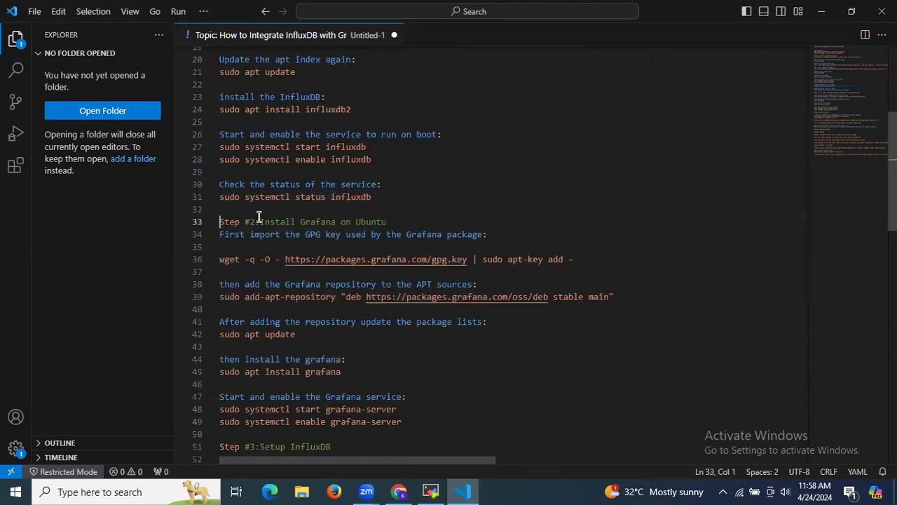
left_click_drag(222, 221, 392, 221)
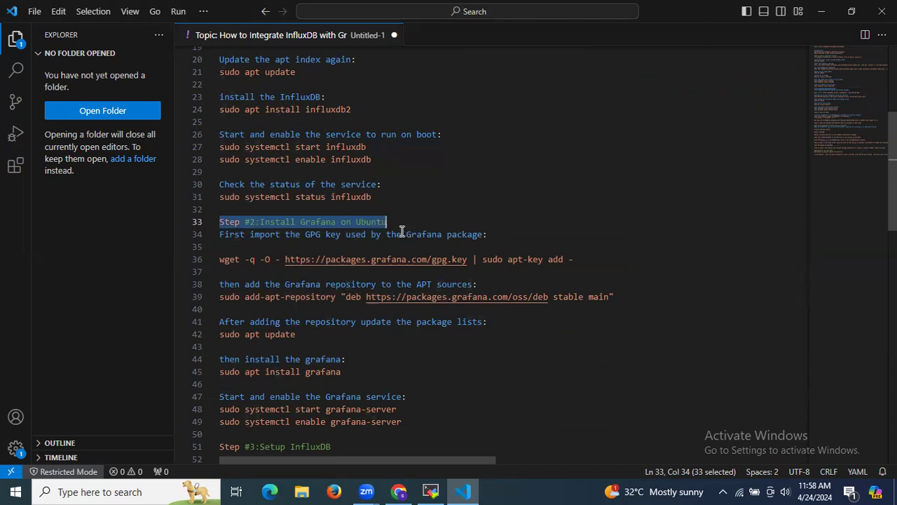
left_click_drag(219, 235, 519, 236)
Step: Import the Grafana GPG key on the server with the wget gpg.key command
left_click(513, 260)
triple_click(512, 260)
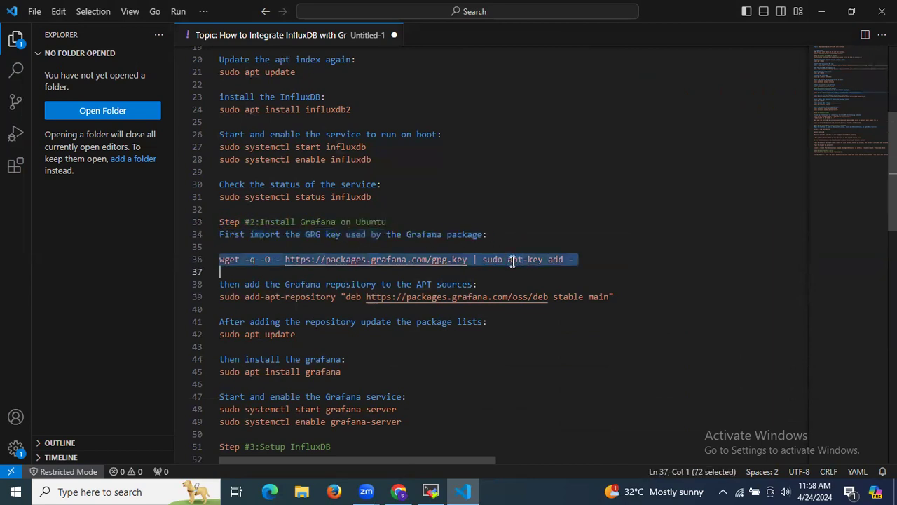
key("ctrl+c")
left_click(430, 491)
right_click(423, 267)
key("Return")
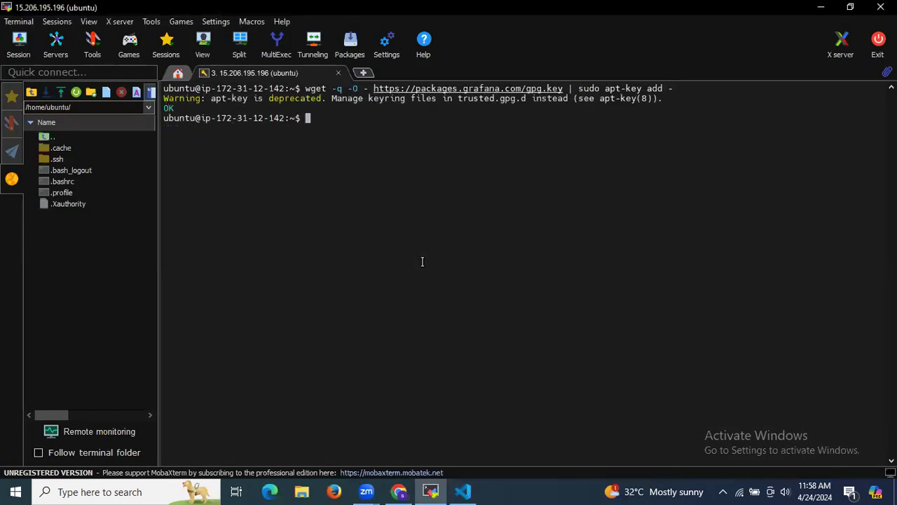
left_click(463, 491)
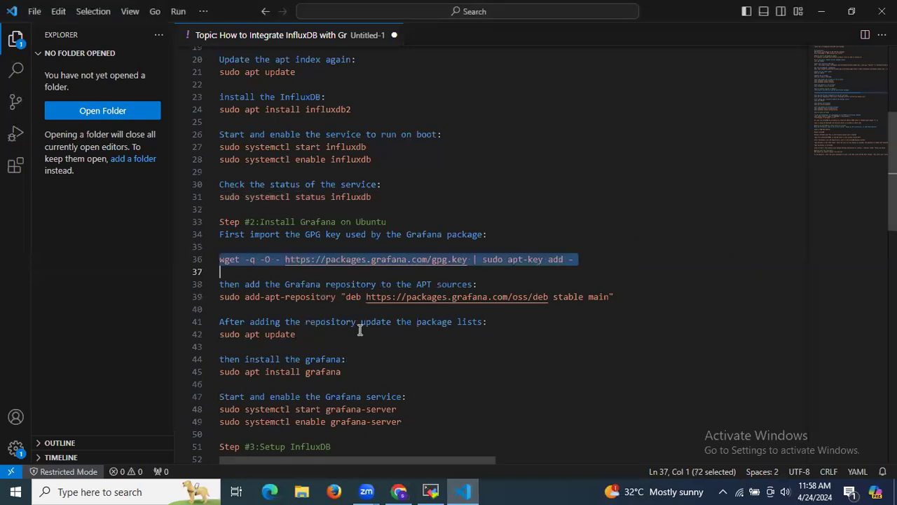
Step: Add the Grafana stable repository with the add-apt-repository command, confirming the prompt
triple_click(324, 298)
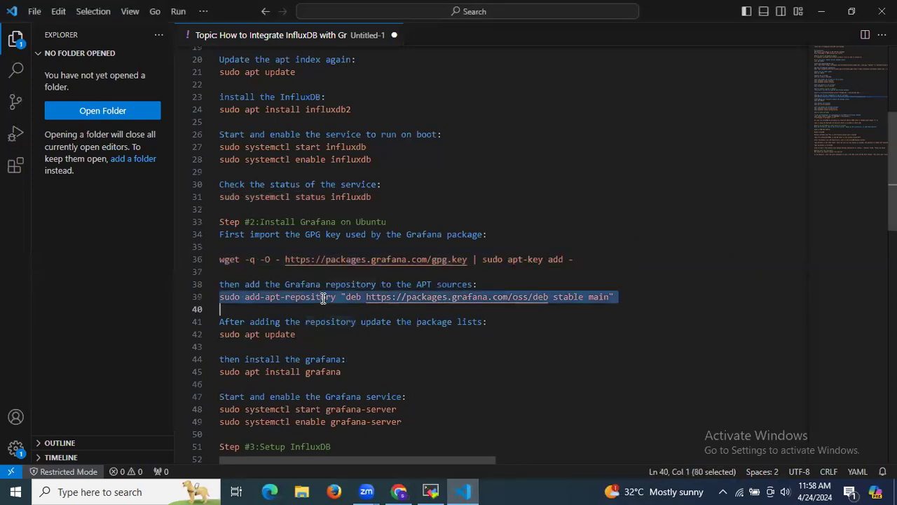
left_click(432, 490)
right_click(424, 319)
key("Return")
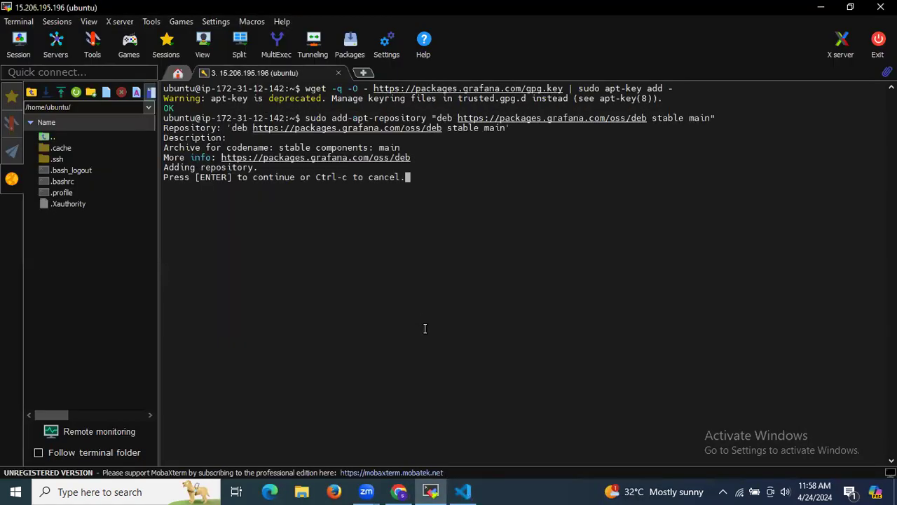
key("Return")
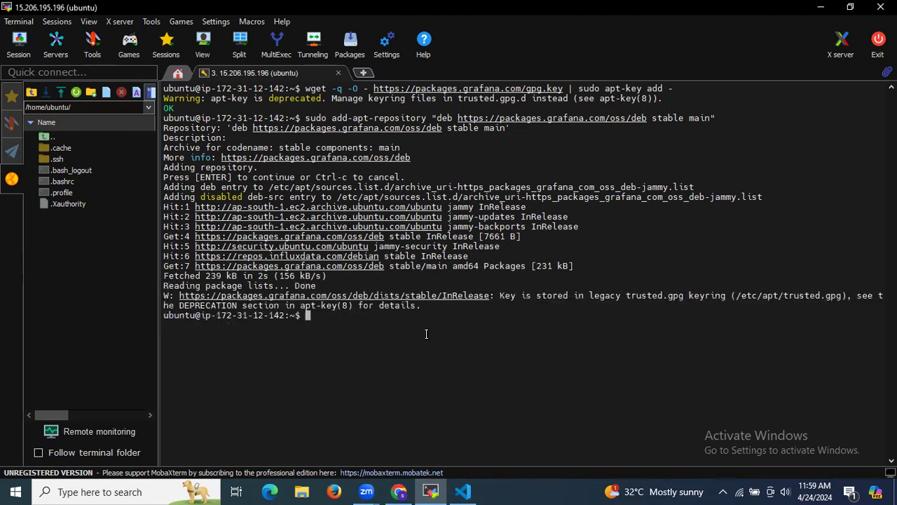
left_click(463, 491)
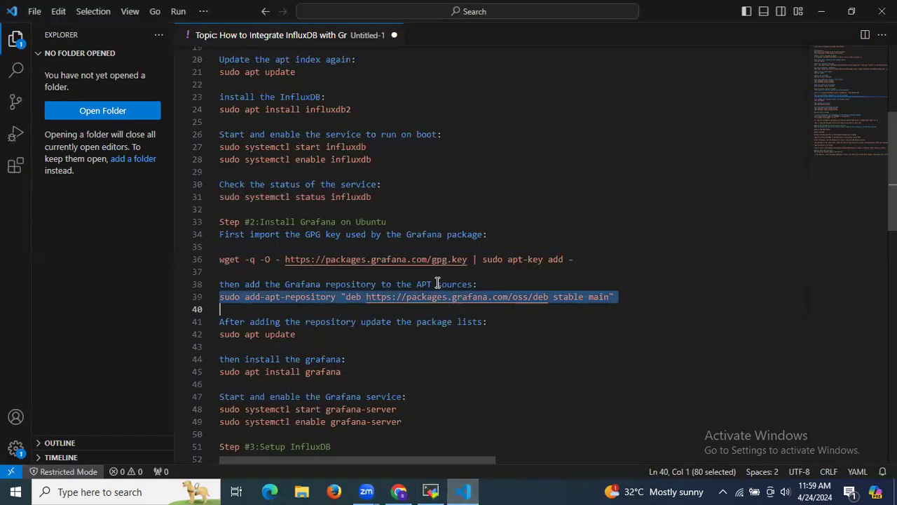
triple_click(284, 335)
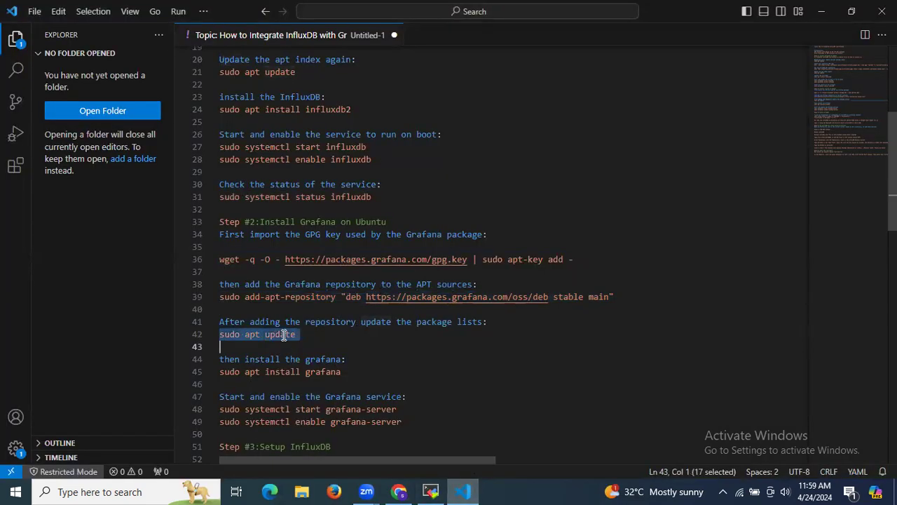
Step: Run sudo apt update on the server to refresh the package lists
left_click(431, 491)
right_click(427, 358)
key("Return")
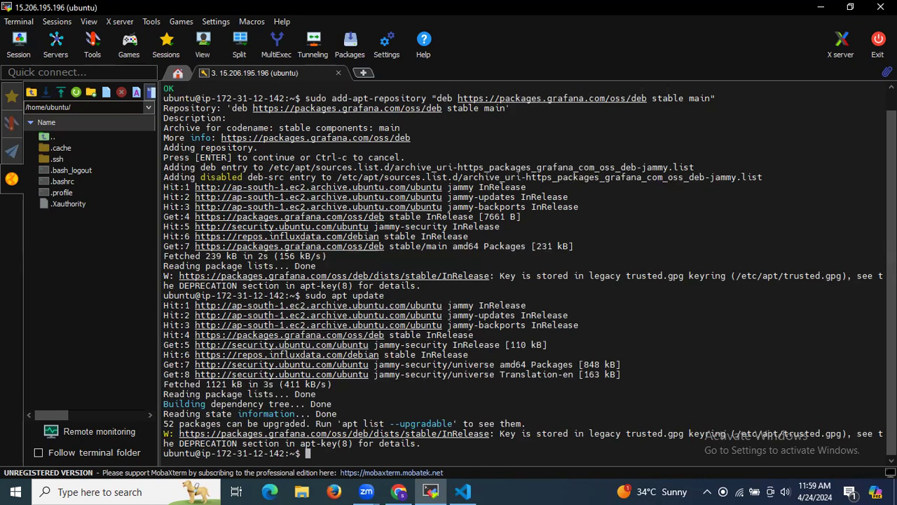
Step: Install Grafana 10.4.2 with sudo apt install grafana, answering y at the prompt
left_click(465, 491)
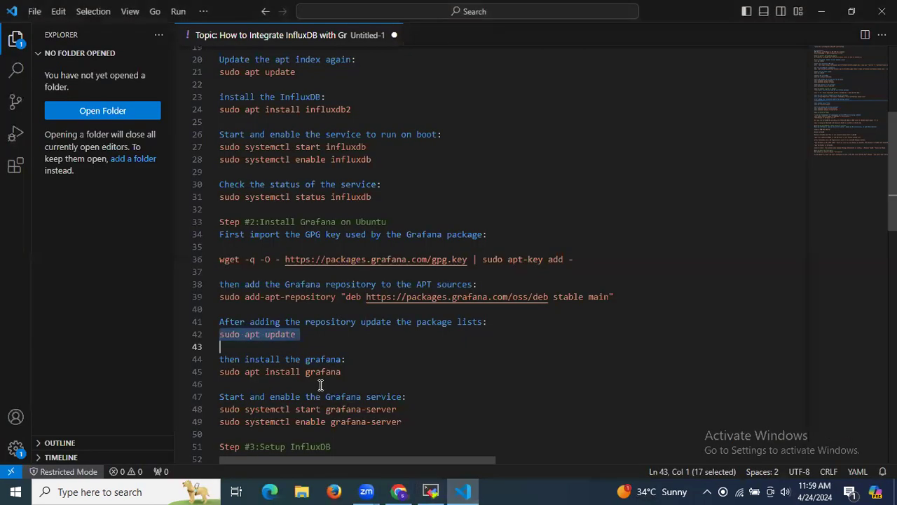
triple_click(317, 371)
key("ctrl+c")
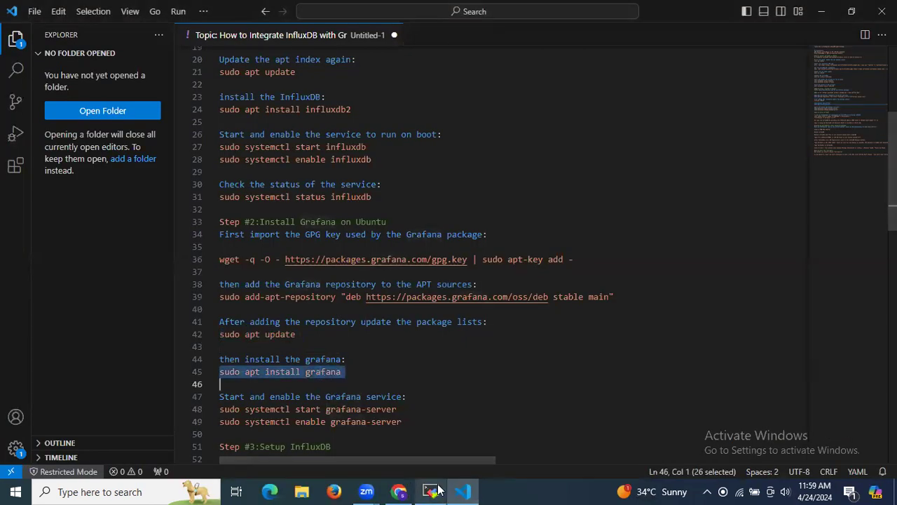
left_click(430, 491)
right_click(430, 388)
key("Return")
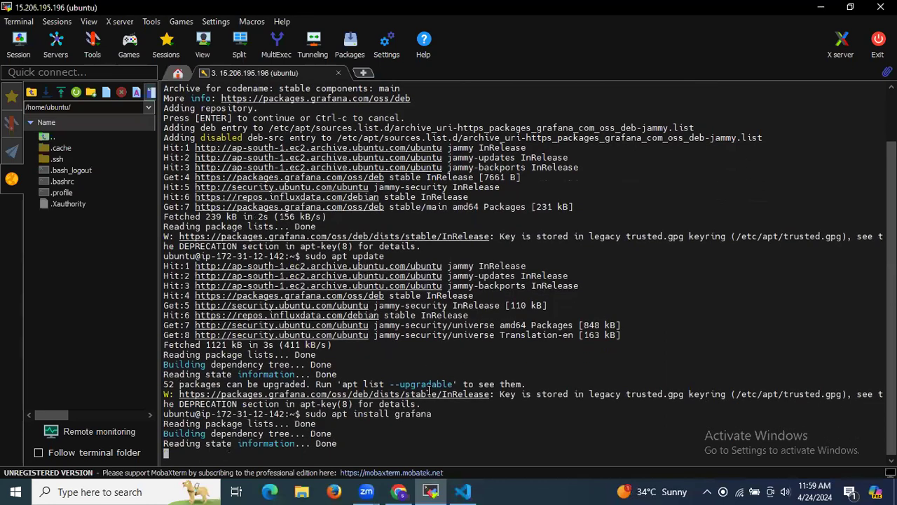
type("y")
key("Return")
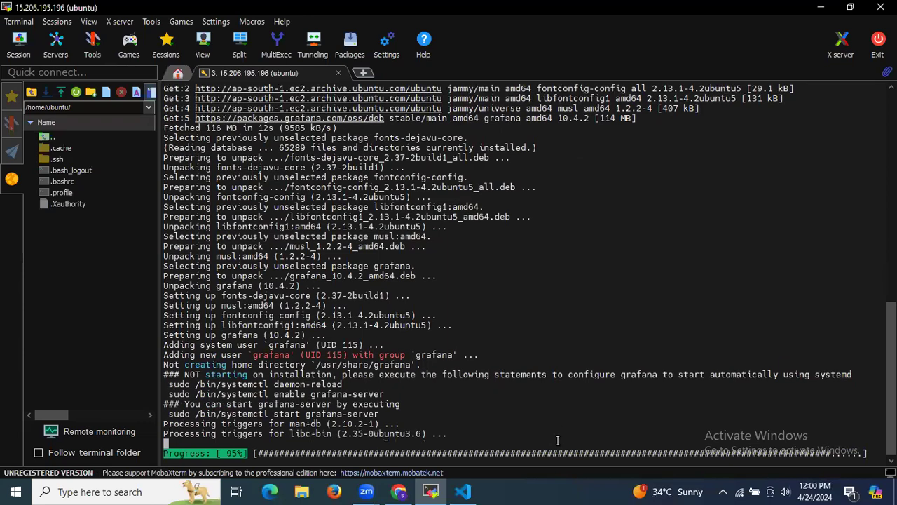
Step: Start grafana-server and enable it at boot with systemctl
left_click(468, 491)
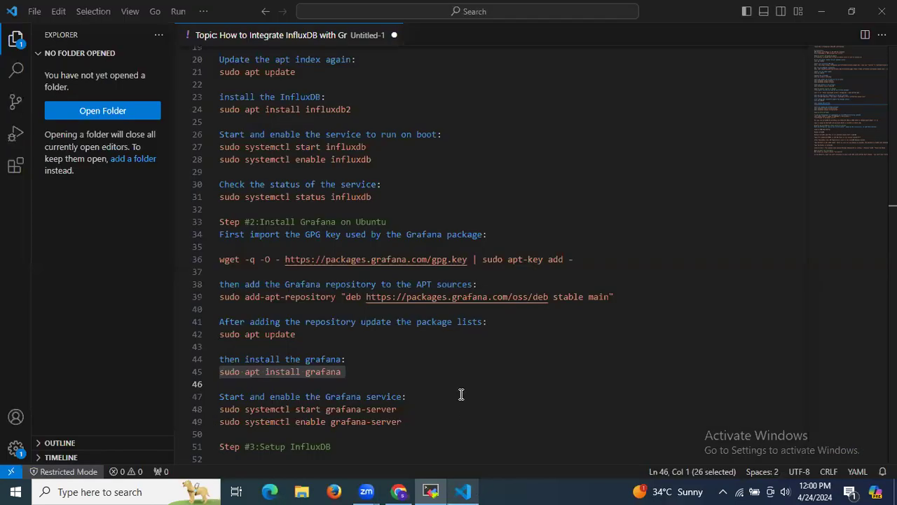
triple_click(354, 406)
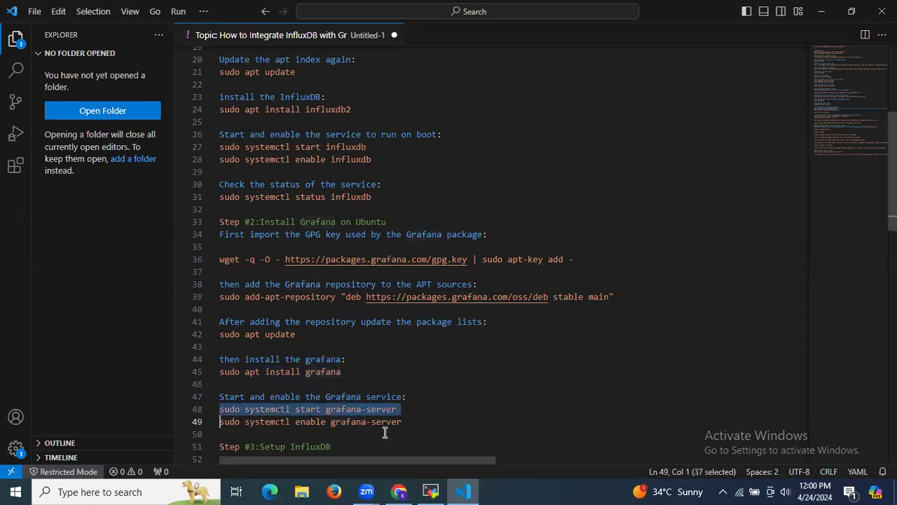
left_click(430, 492)
right_click(417, 328)
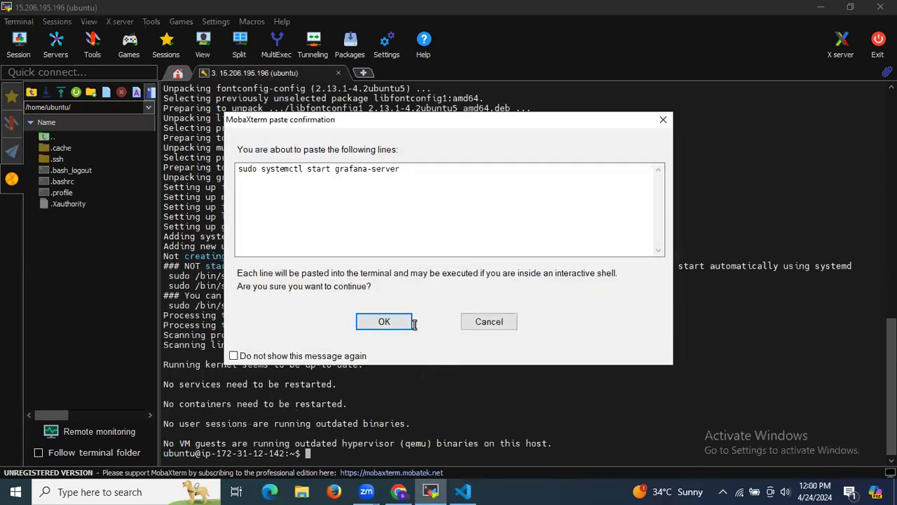
left_click(378, 321)
left_click(462, 491)
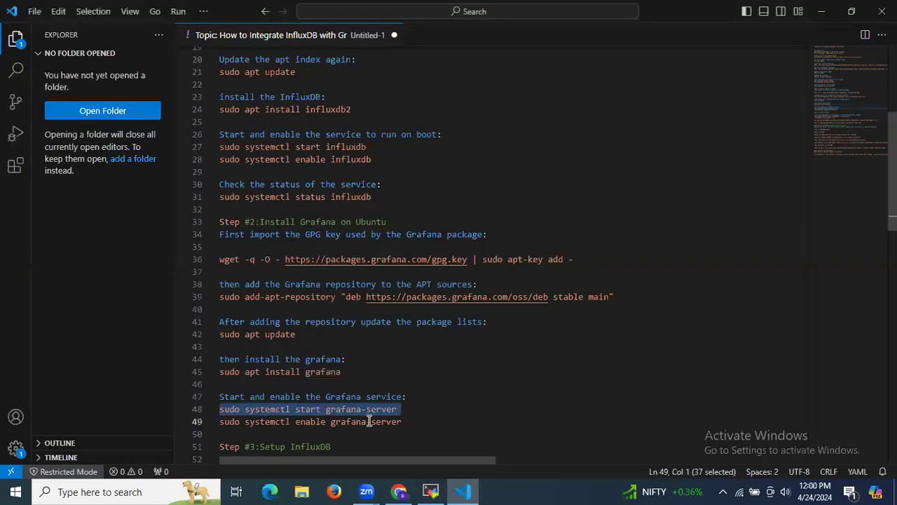
triple_click(369, 421)
key("ctrl+c")
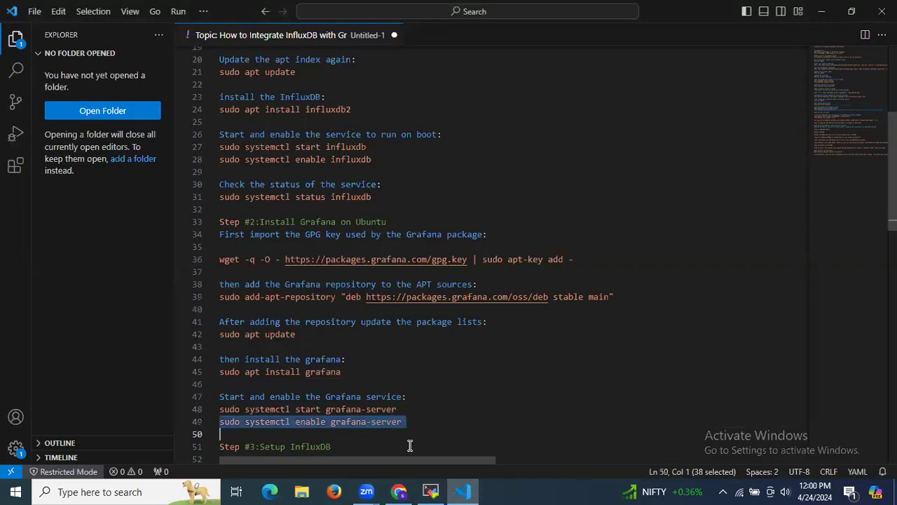
left_click(430, 491)
right_click(420, 330)
key("Return")
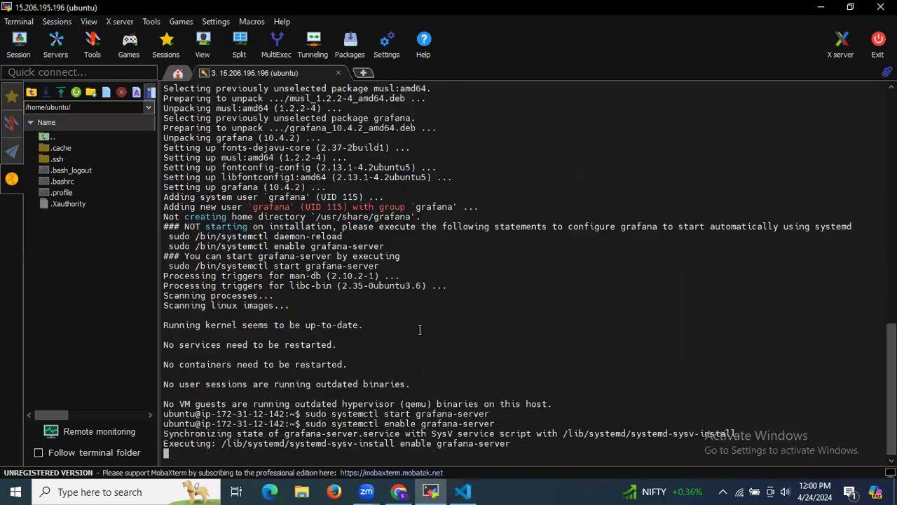
Step: Edit the recalled command into sudo systemctl status grafana-server and confirm it is active (running)
key("Up")
key("Left")
key("Left")
key("Left")
key("Left")
key("Left")
key("Left")
key("Left")
key("Left")
key("Left")
key("Left")
key("Left")
key("Left")
key("Left")
key("Left")
key("Left")
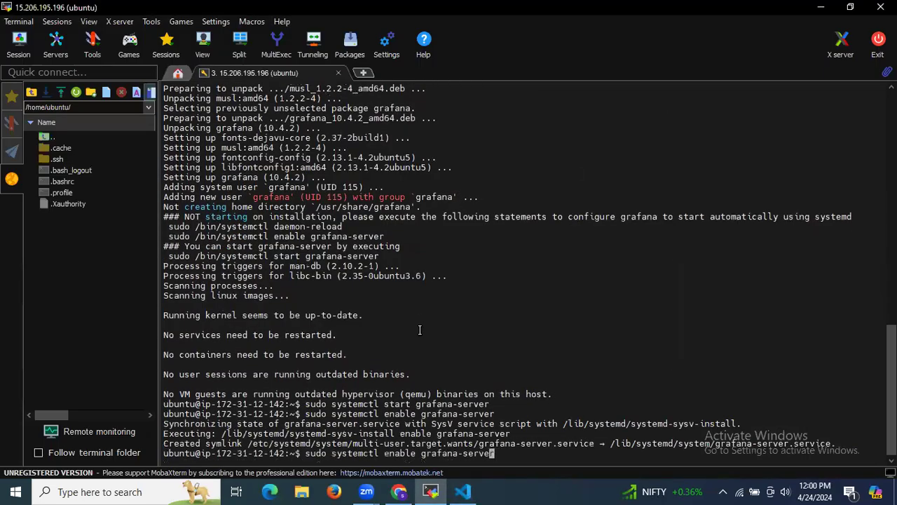
key("BackSpace")
key("BackSpace")
key("BackSpace")
key("BackSpace")
key("BackSpace")
key("BackSpace")
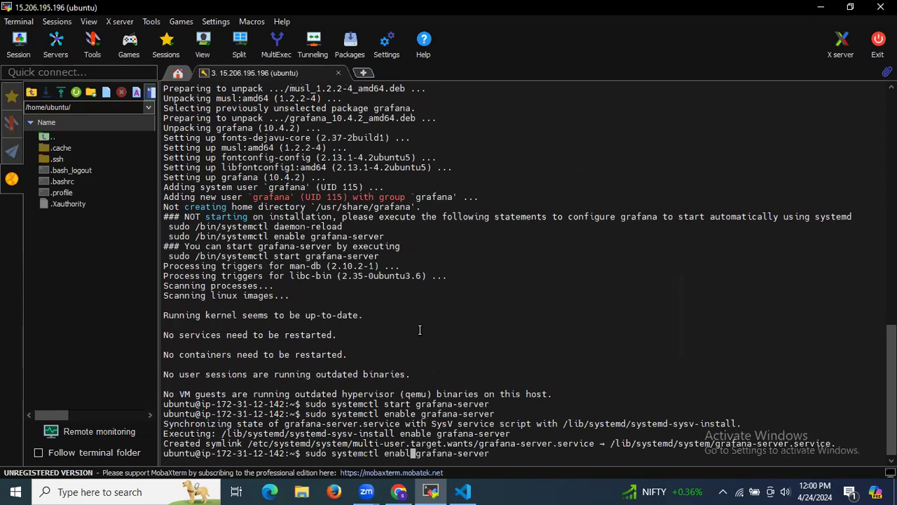
type("sta")
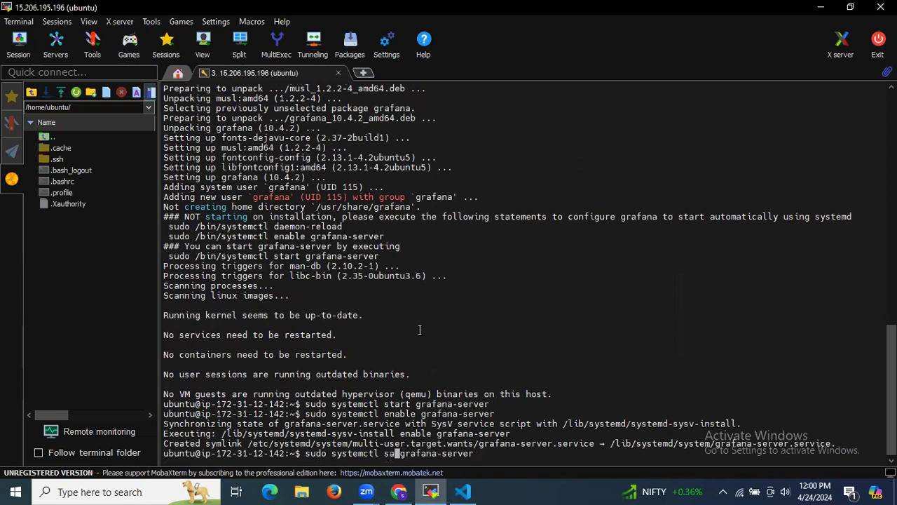
type("tus")
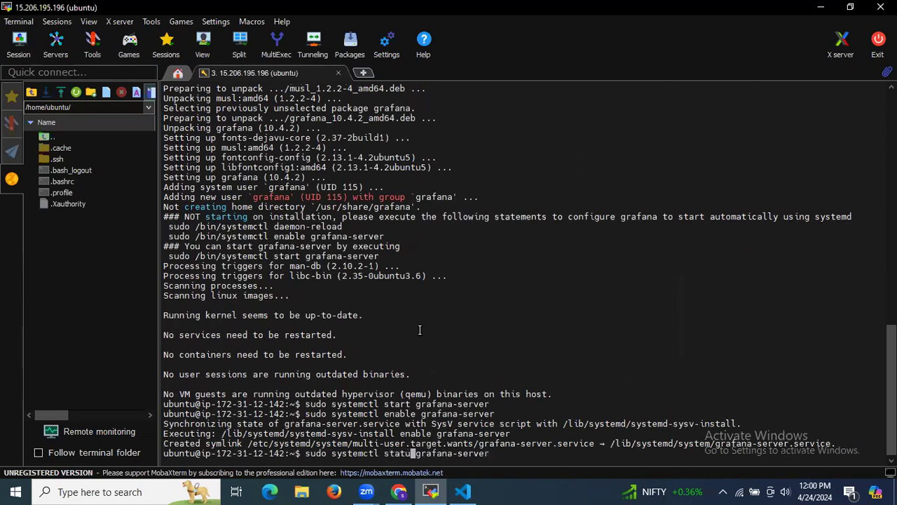
key("Return")
key("ctrl+z")
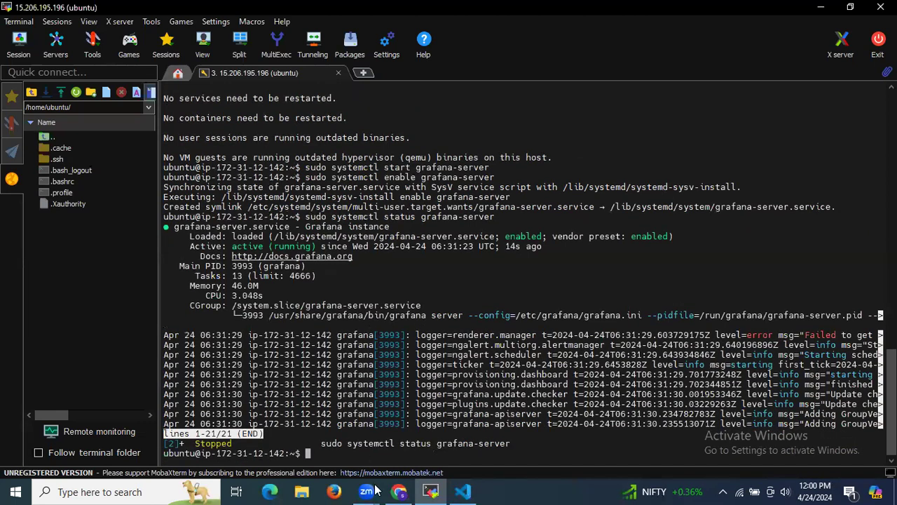
left_click(398, 492)
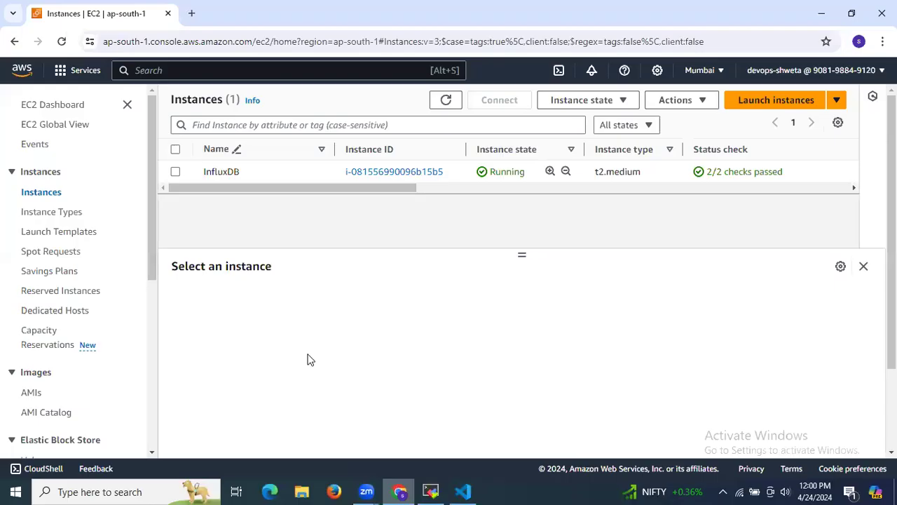
Step: Copy the InfluxDB instance's public IPv4 address and browse to it with :3000 in a new tab
left_click(176, 171)
left_click(413, 370)
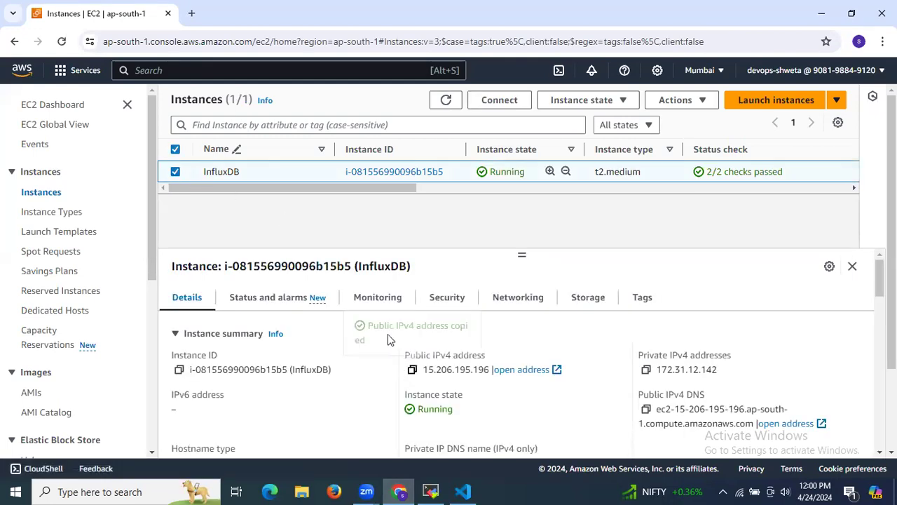
left_click(191, 14)
key("ctrl+v")
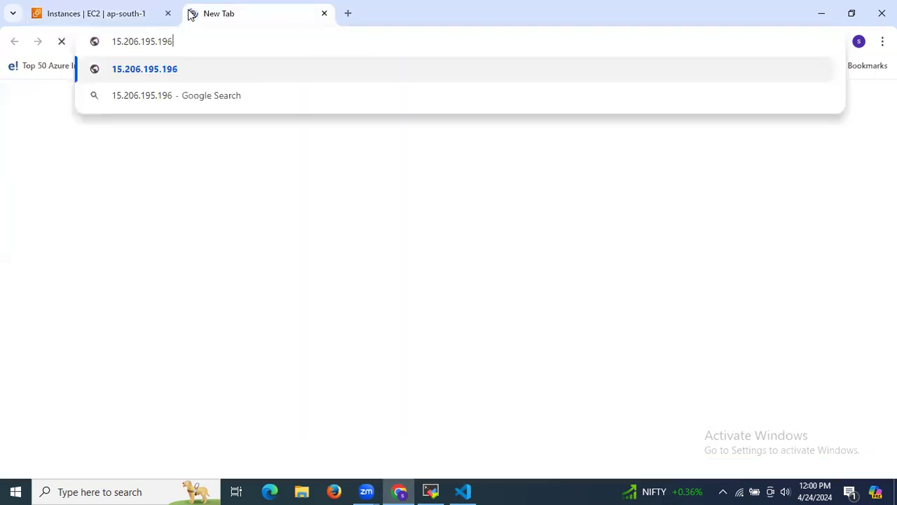
type(":")
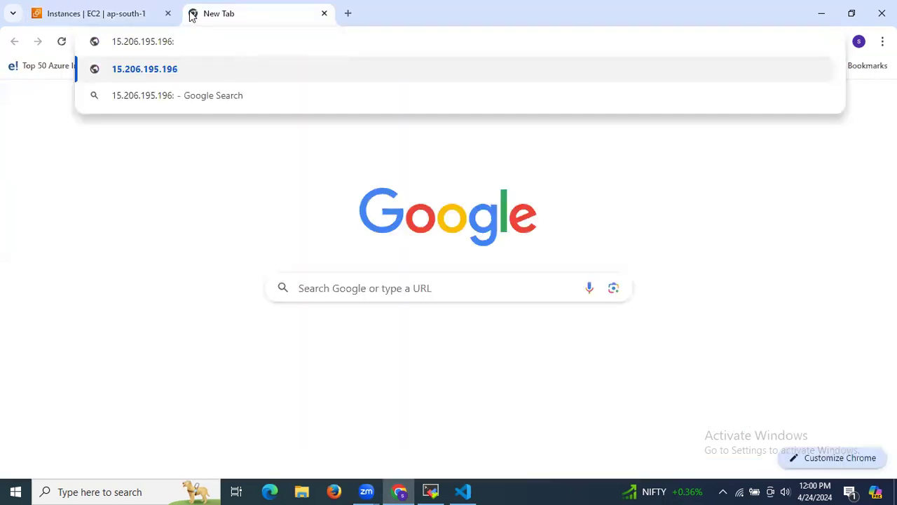
type("3000")
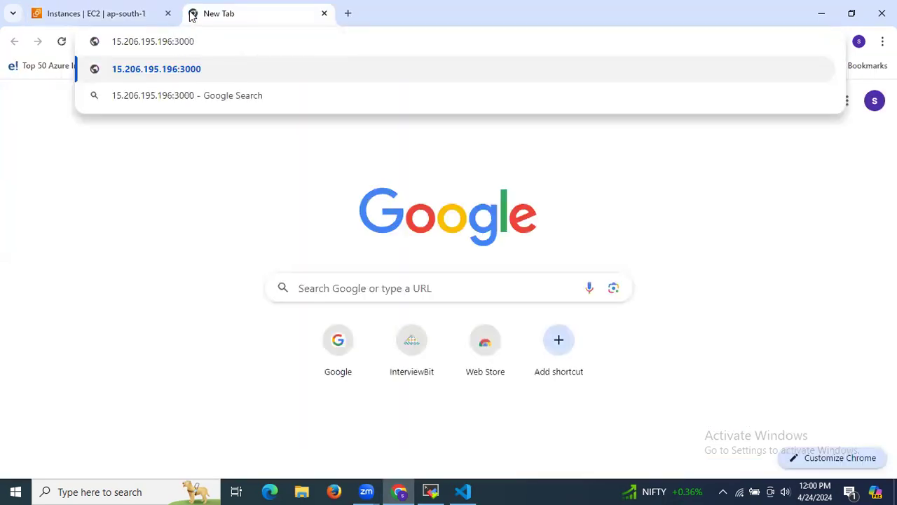
key("Return")
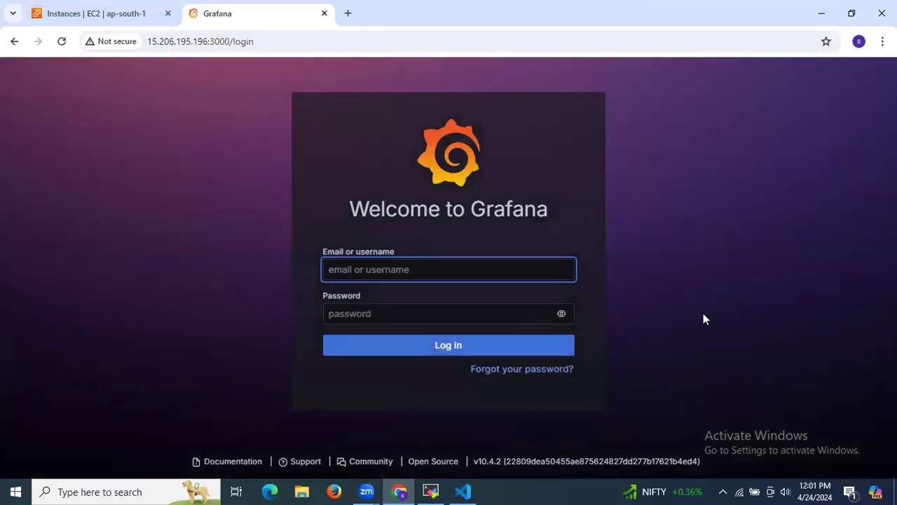
Step: Log in to Grafana with the default admin username and password
left_click(542, 272)
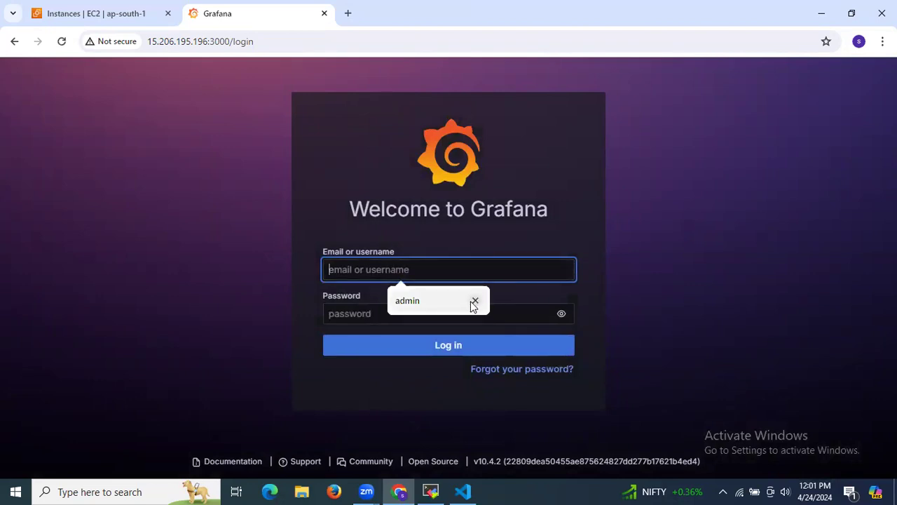
left_click(453, 304)
left_click(444, 312)
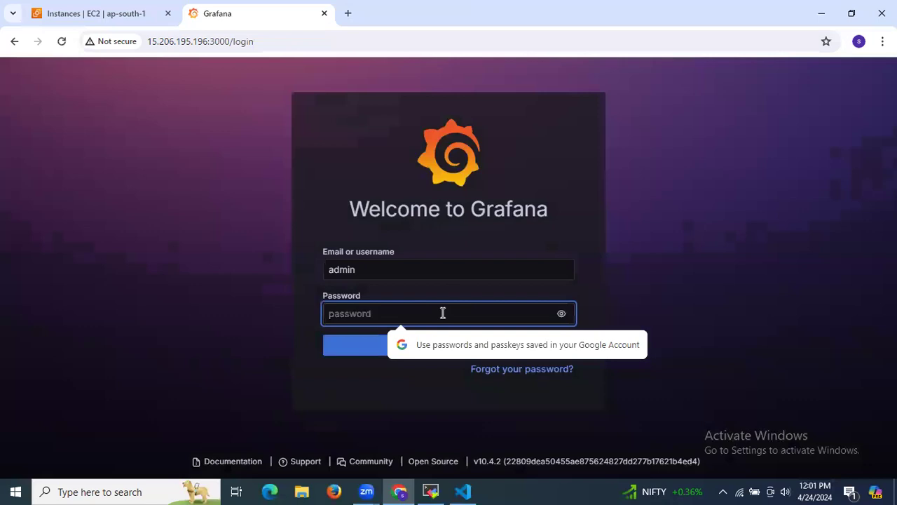
type("ad")
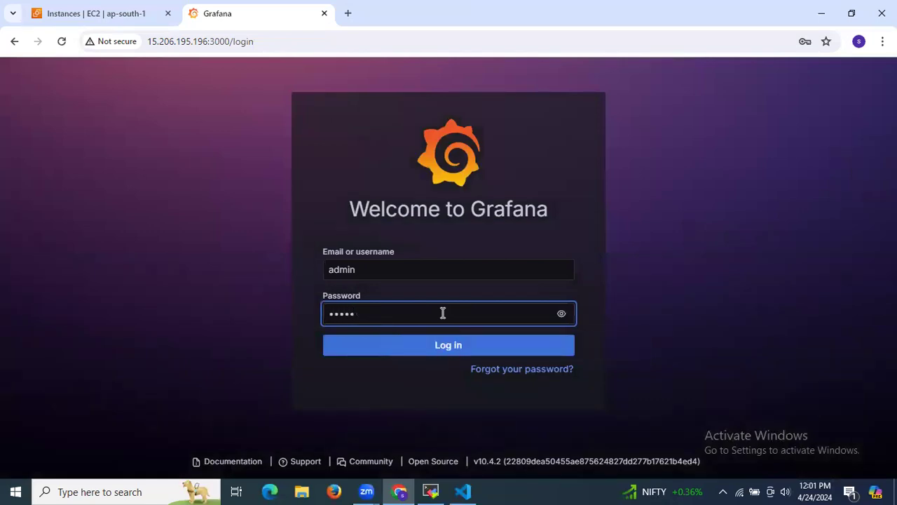
left_click(561, 315)
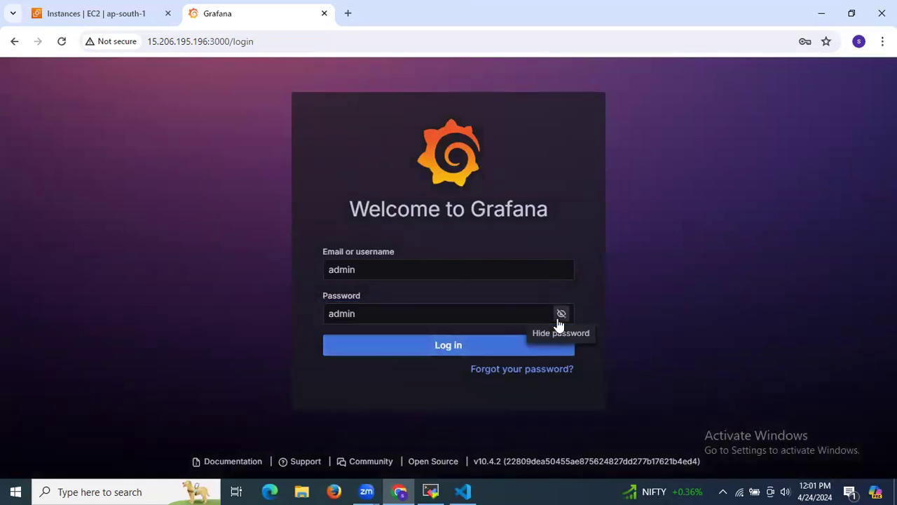
left_click(508, 352)
Step: Dismiss the browser's password prompts and skip updating the Grafana password
left_click(764, 274)
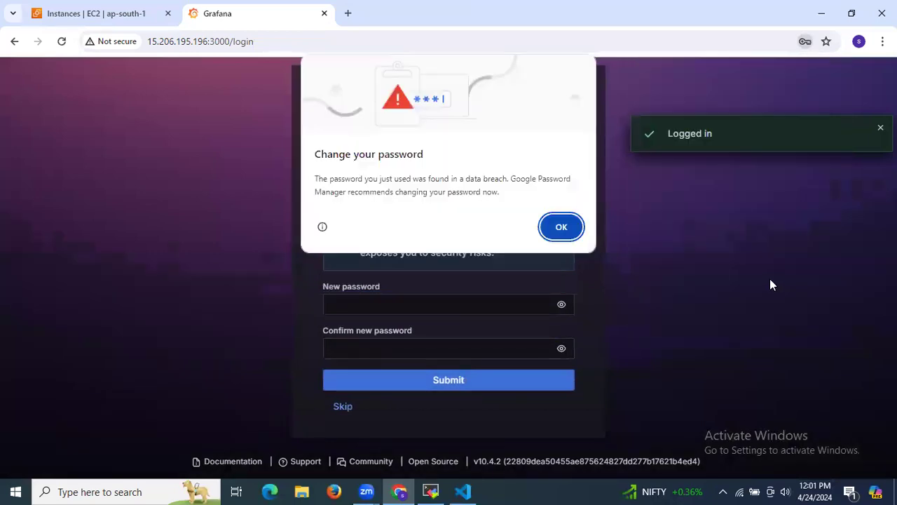
left_click(564, 228)
left_click(807, 273)
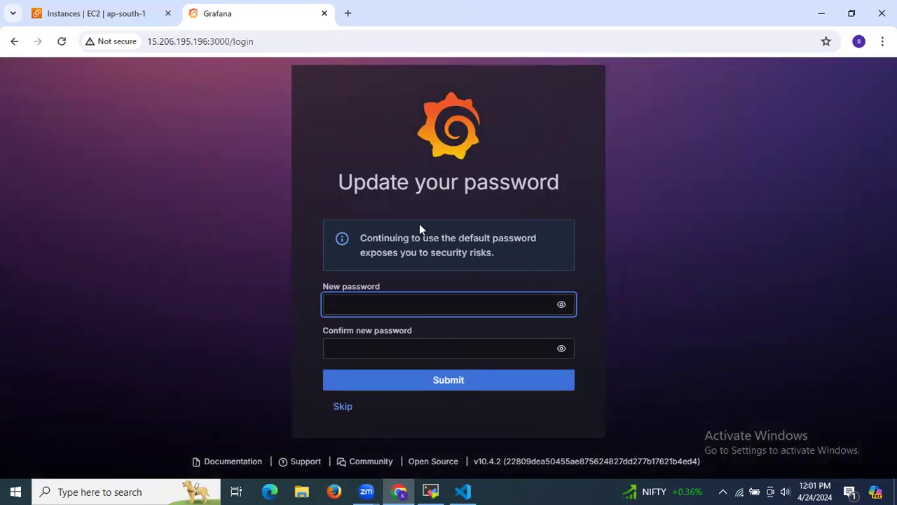
left_click(348, 408)
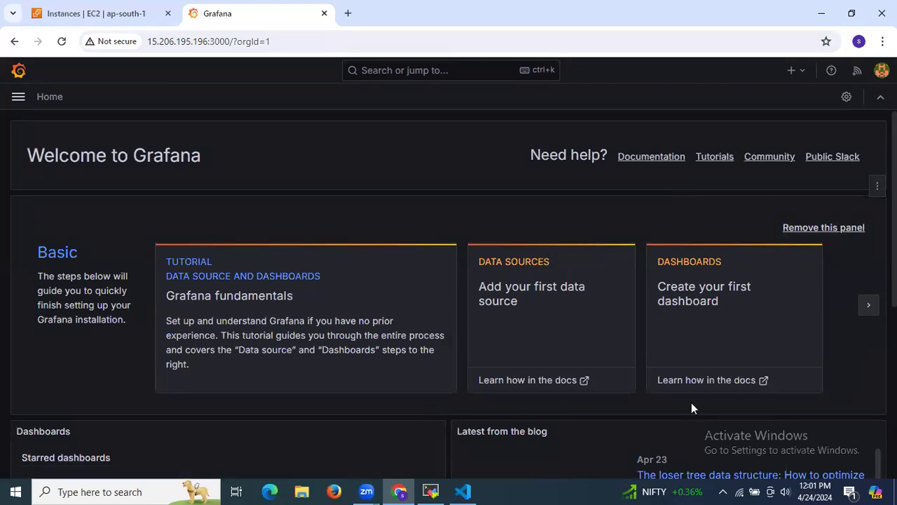
Step: In the notes, go to Step #3 Setup InfluxDB and select the two-line influx setup command
left_click(463, 491)
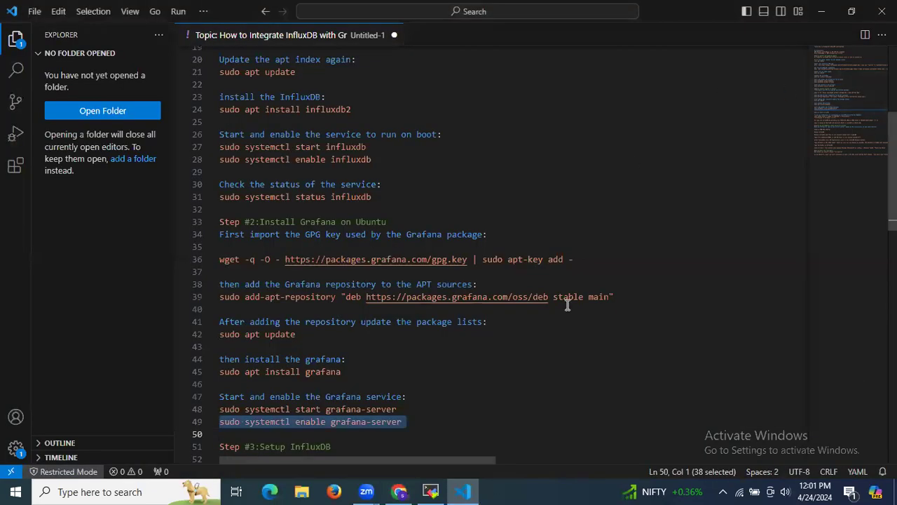
scroll(568, 305, "down", 6)
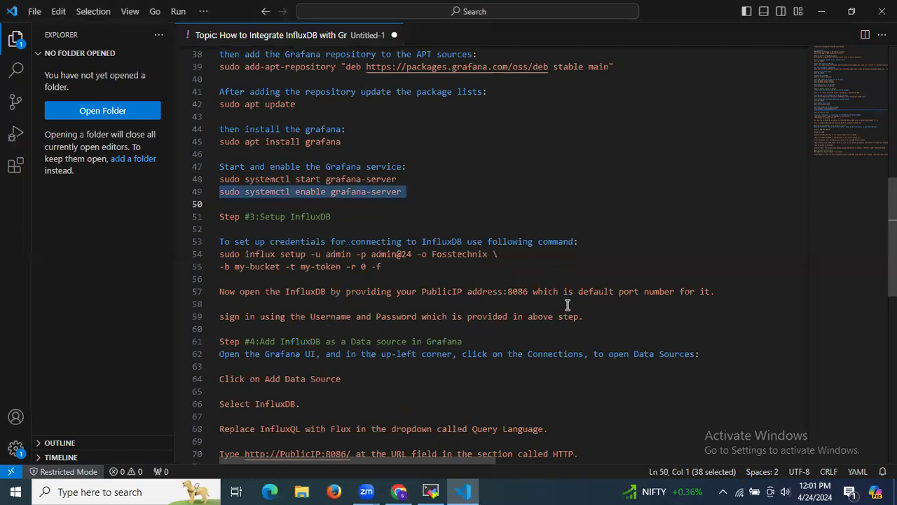
left_click_drag(262, 218, 341, 217)
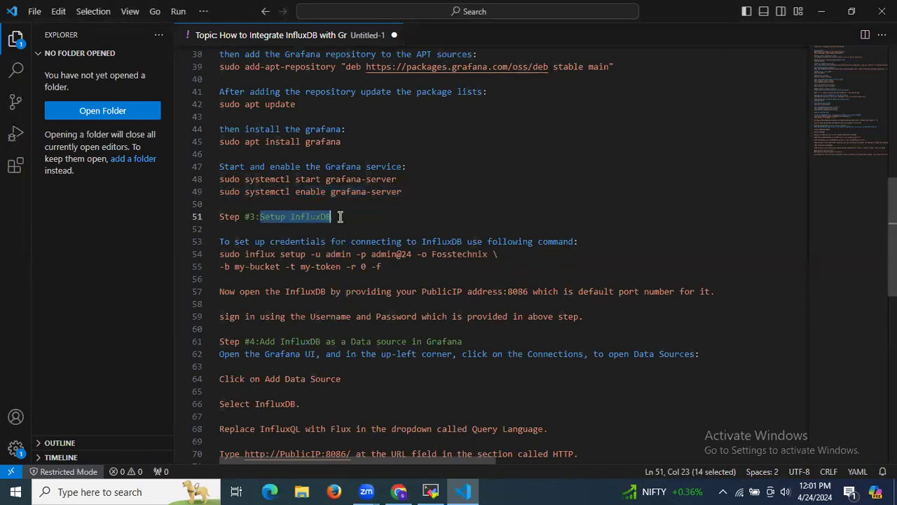
scroll(575, 224, "up", 12)
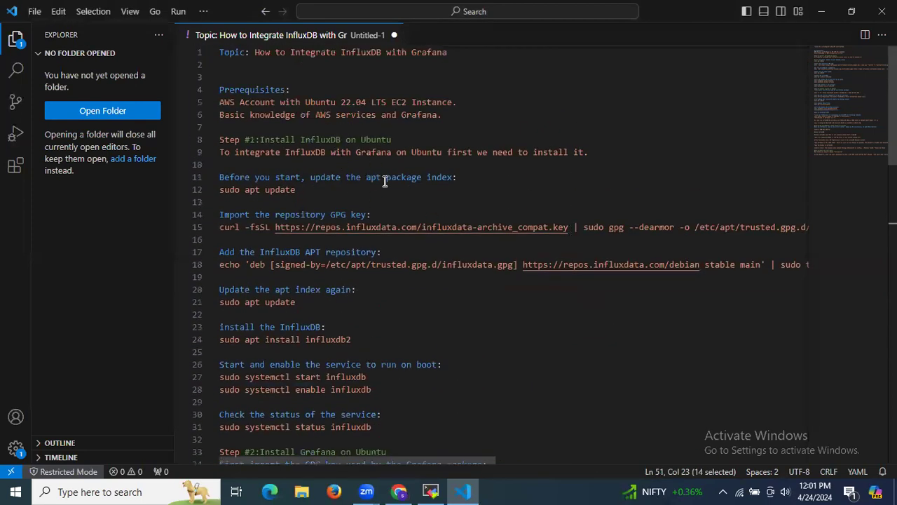
scroll(389, 210, "down", 4)
scroll(349, 290, "down", 8)
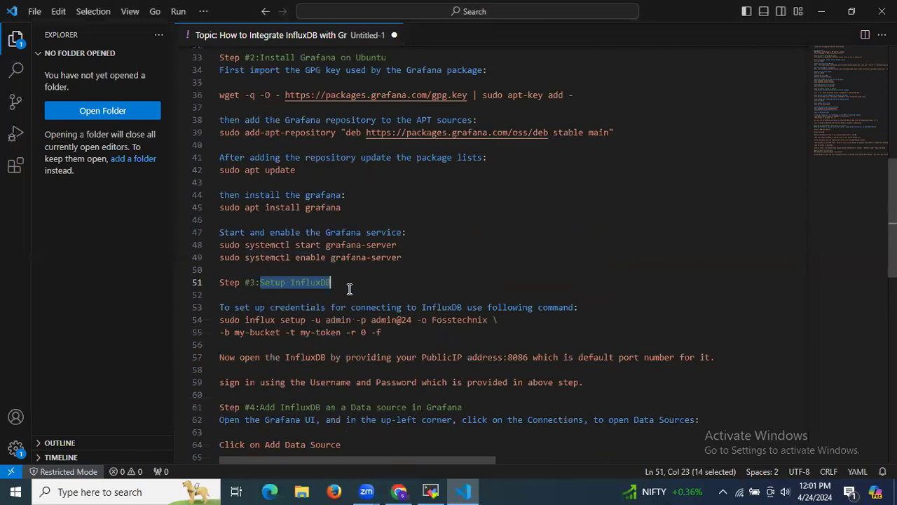
scroll(349, 290, "down", 1)
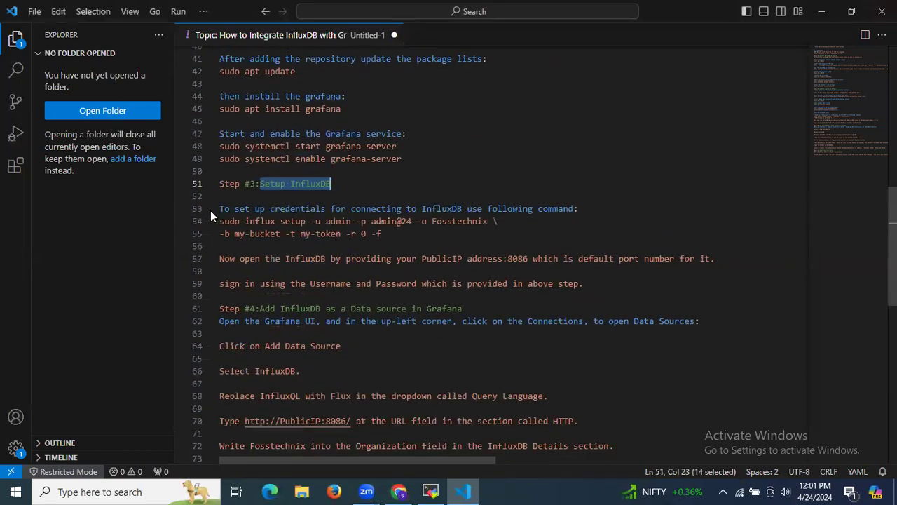
left_click_drag(223, 210, 599, 208)
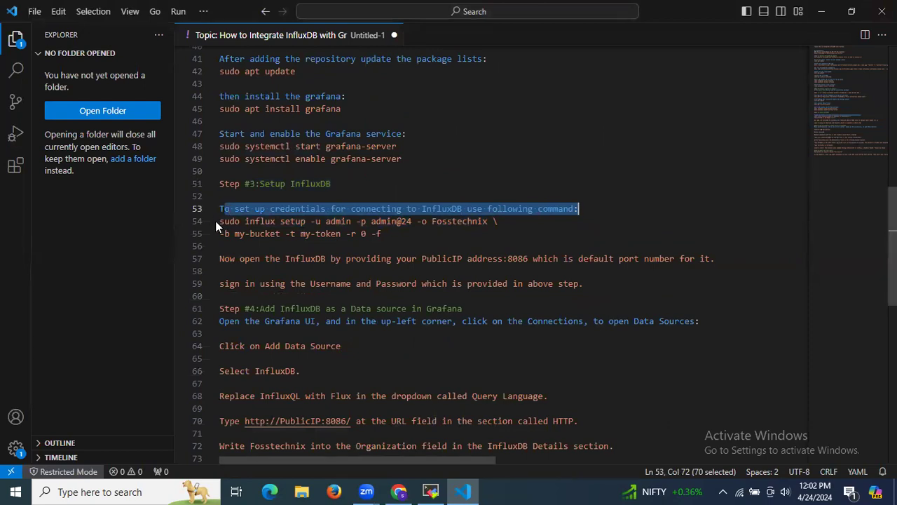
left_click_drag(219, 221, 415, 247)
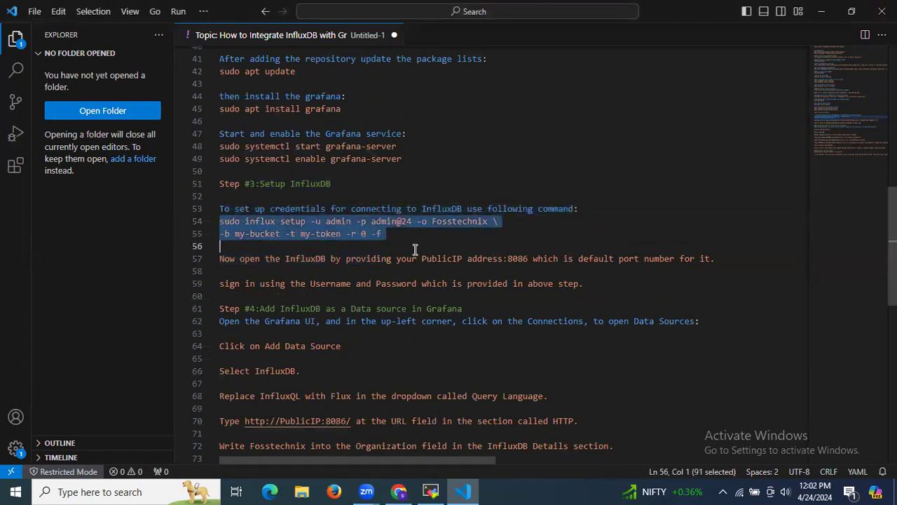
Step: Clear the MobaXterm terminal and paste in the influx setup command to run it
left_click(430, 491)
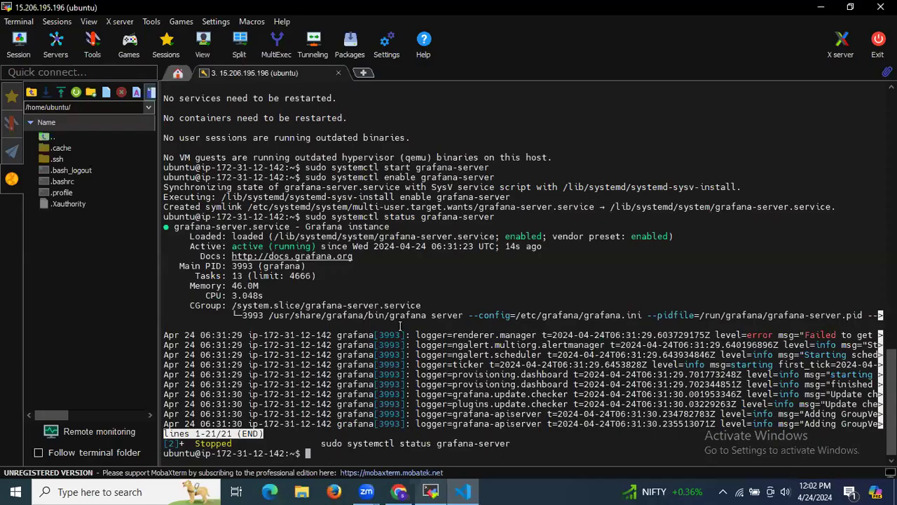
type("clear")
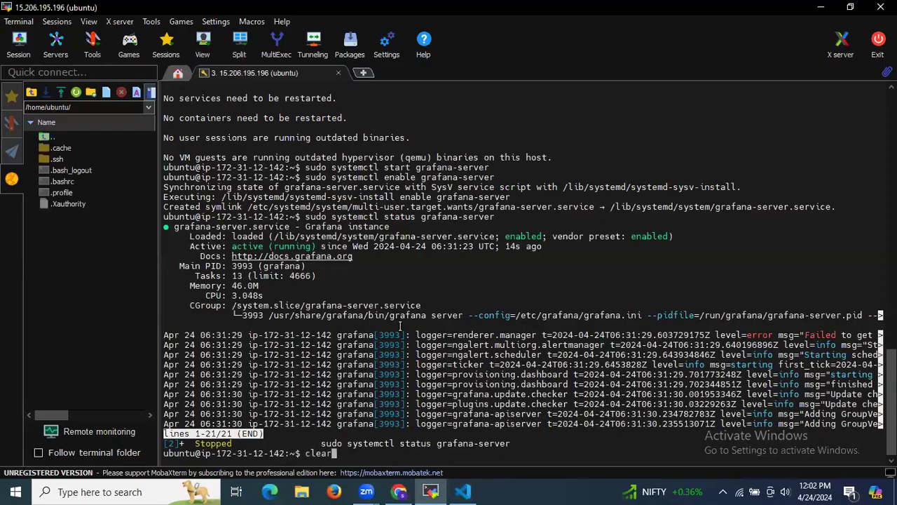
key("Return")
right_click(389, 326)
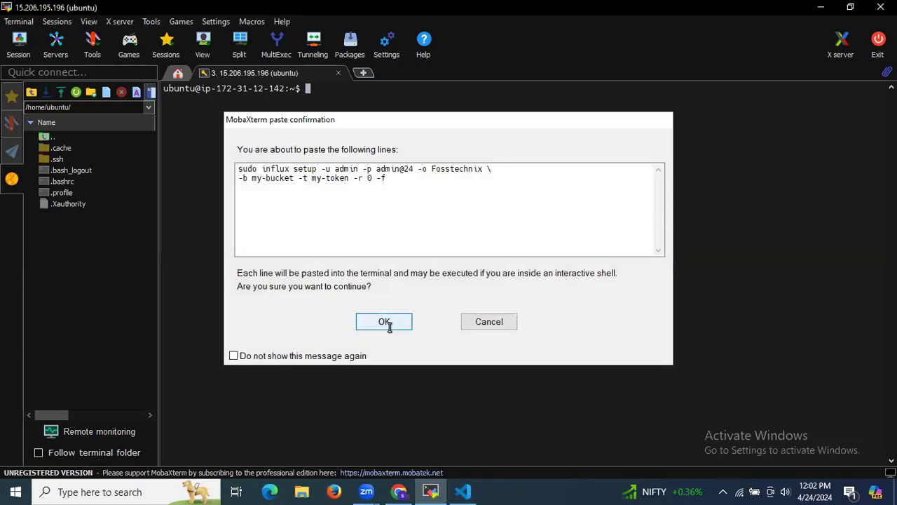
left_click(385, 322)
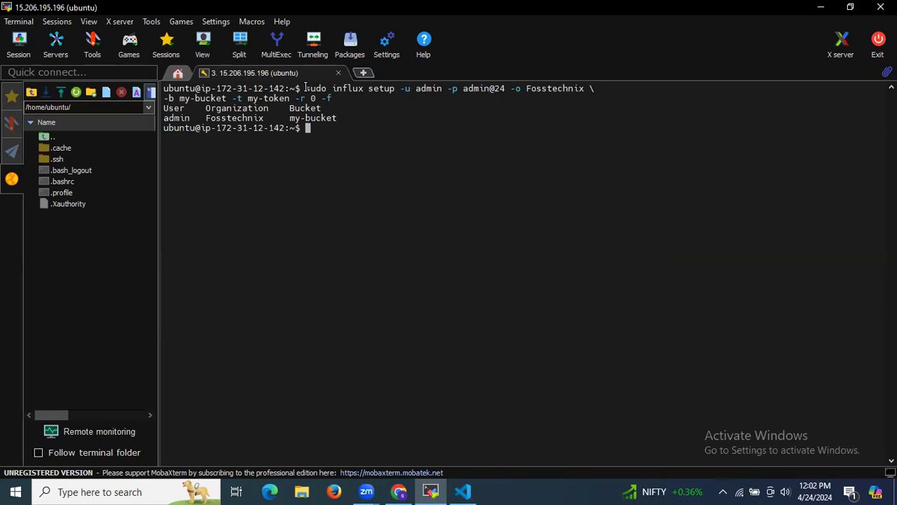
Step: Review the command's username, password and organization arguments in the output, then return to the notes
left_click_drag(306, 88, 358, 97)
left_click(372, 92)
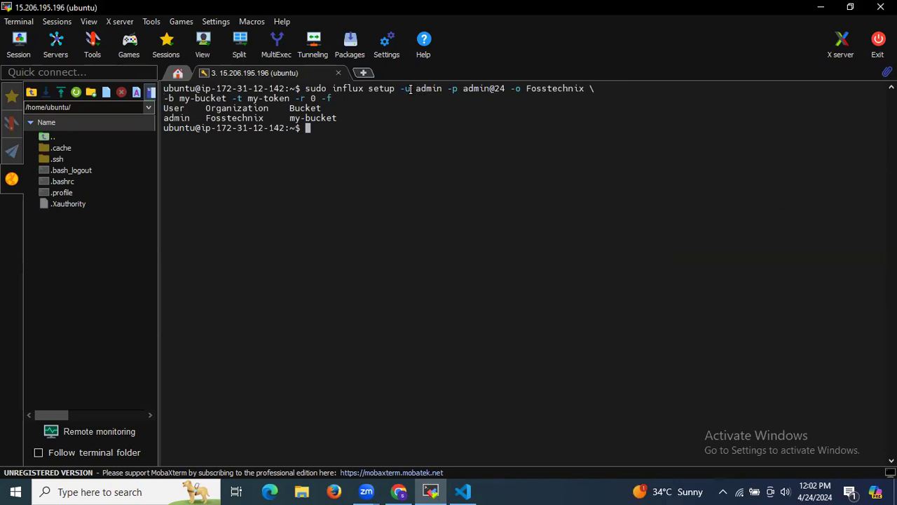
left_click_drag(417, 88, 442, 90)
left_click(452, 121)
left_click_drag(465, 89, 506, 89)
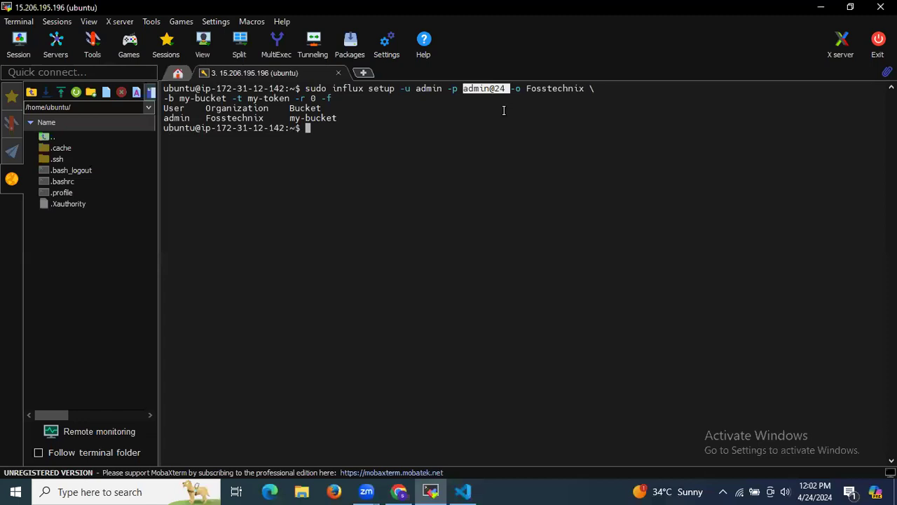
left_click(506, 105)
left_click_drag(511, 90, 524, 90)
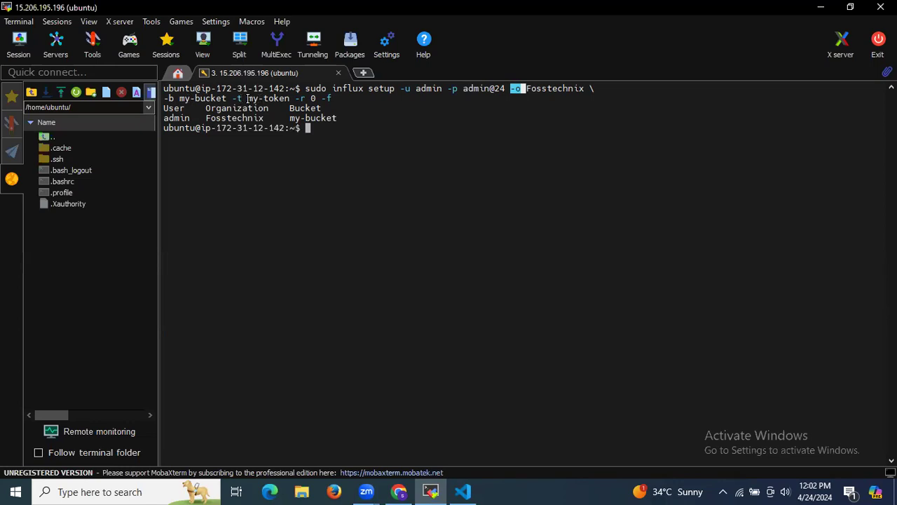
left_click(260, 192)
left_click(399, 492)
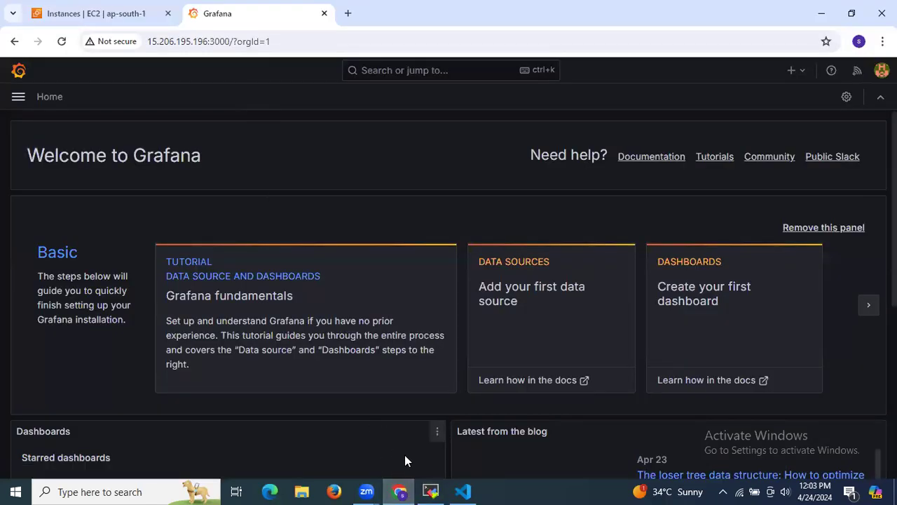
left_click(463, 491)
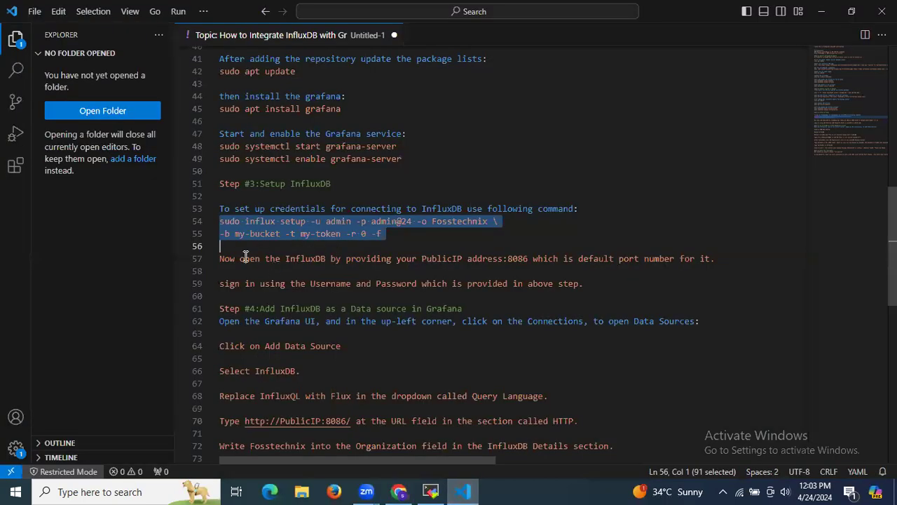
Step: Select the note about opening InfluxDB on port 8086 and bring up the EC2 Instances page
double_click(319, 260)
left_click(315, 259)
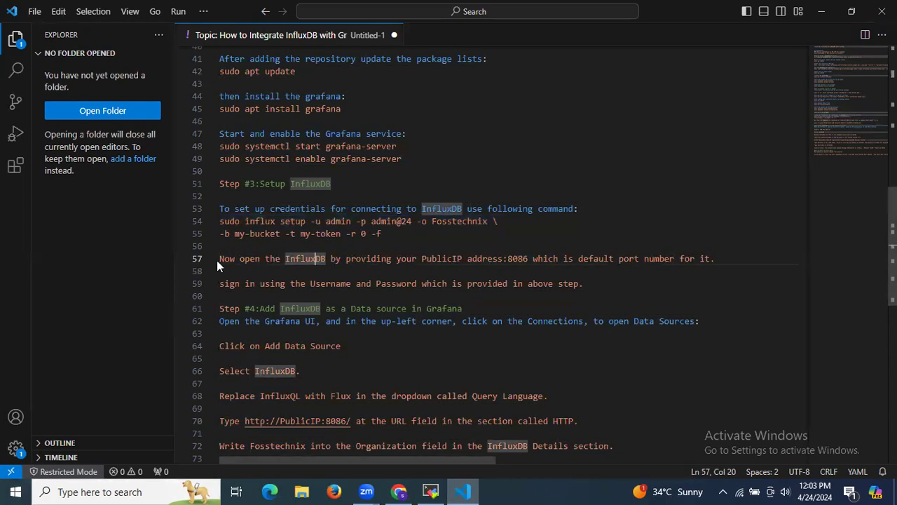
triple_click(248, 259)
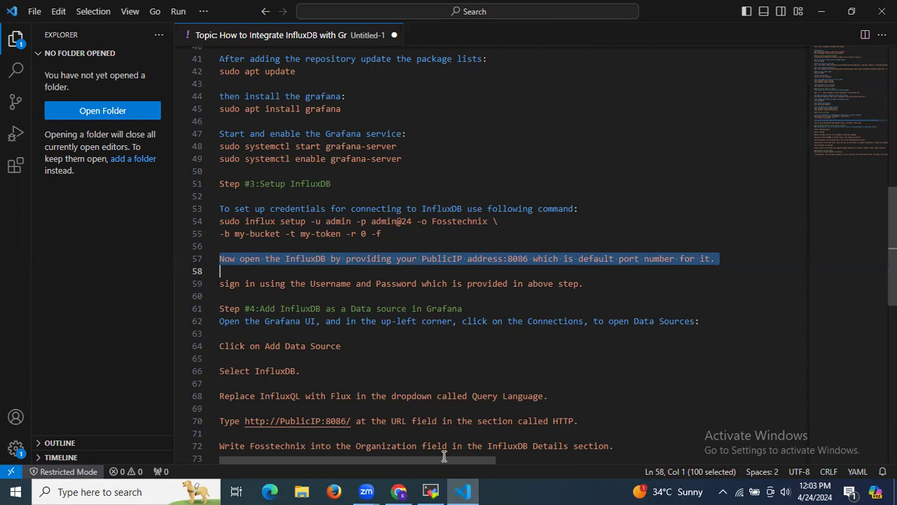
left_click(398, 488)
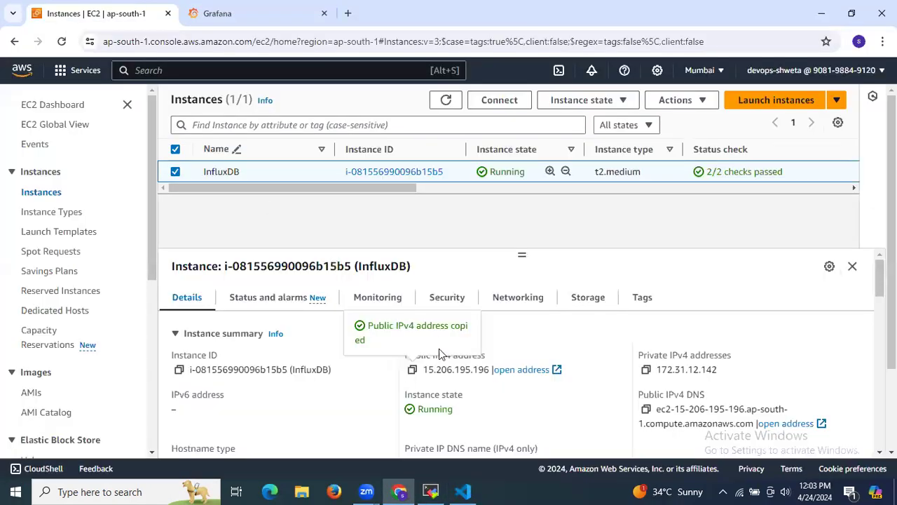
Step: Open the instance's public IP on port 8086 in a new browser tab
left_click(348, 12)
type("15.206.195.196")
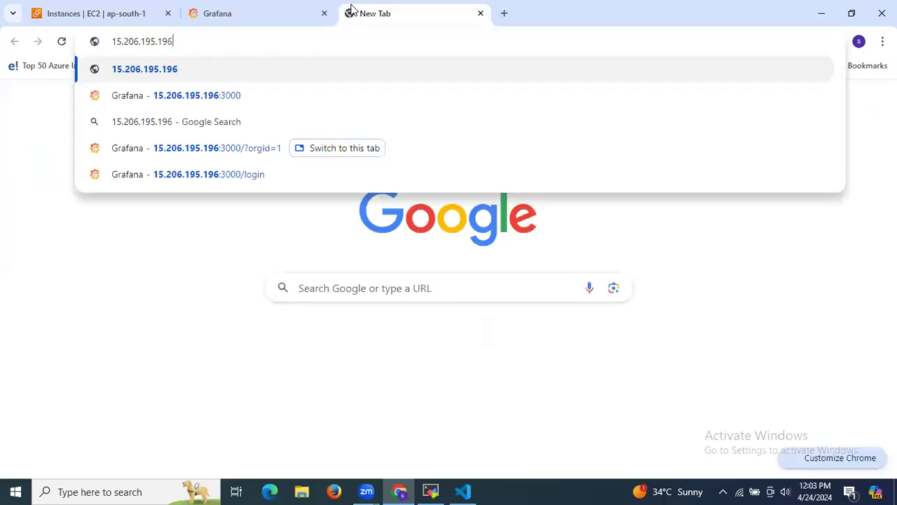
type(":8086")
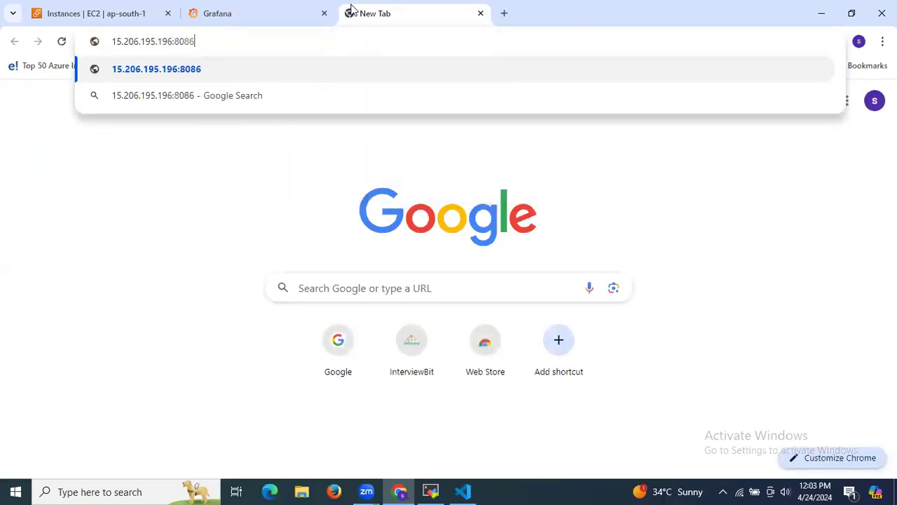
key("Return")
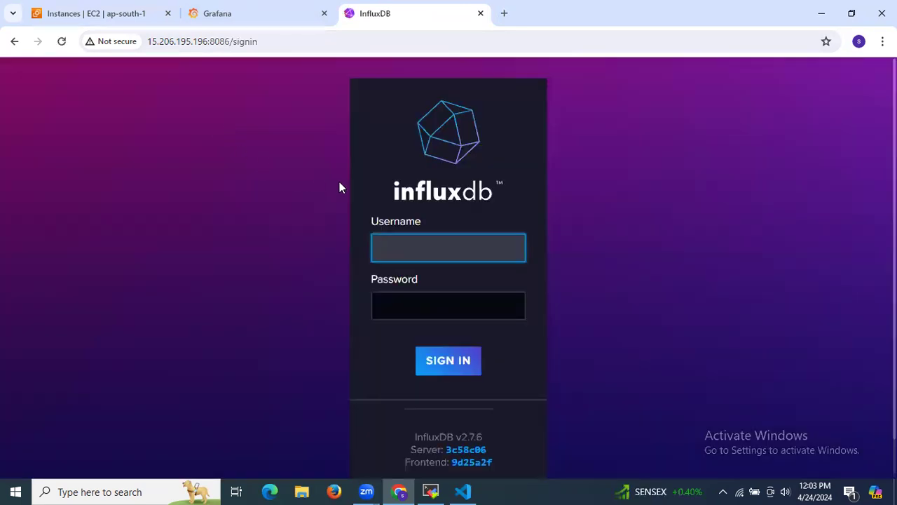
Step: Copy the setup username from the notes into the InfluxDB sign-in form
left_click(463, 492)
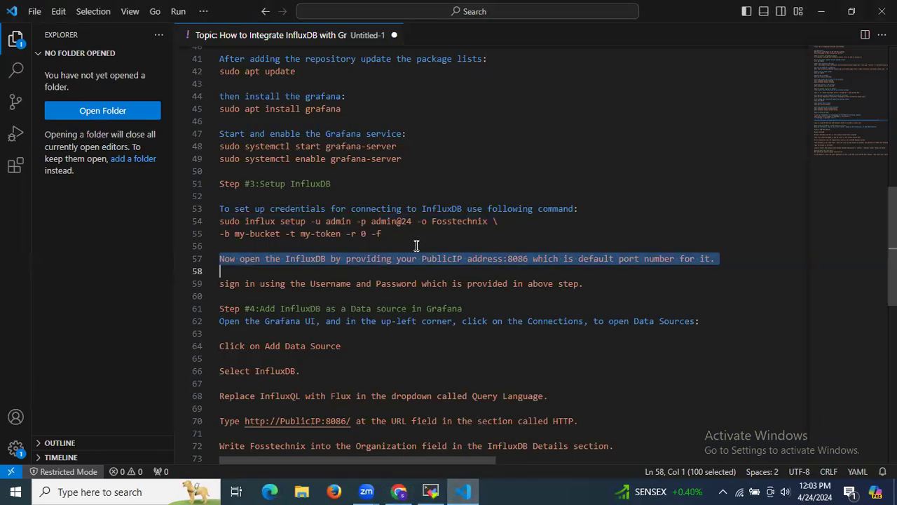
left_click(316, 221)
double_click(337, 221)
key("ctrl+c")
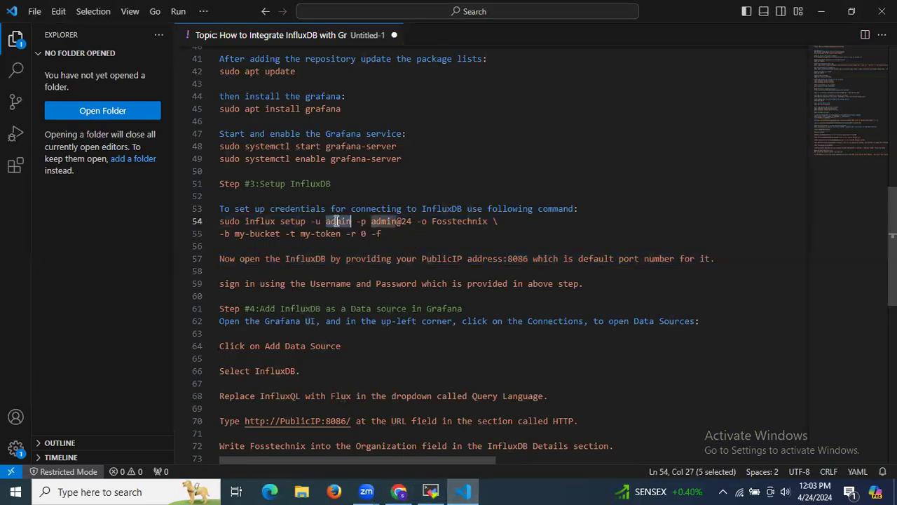
left_click(399, 491)
key("ctrl+v")
left_click(414, 308)
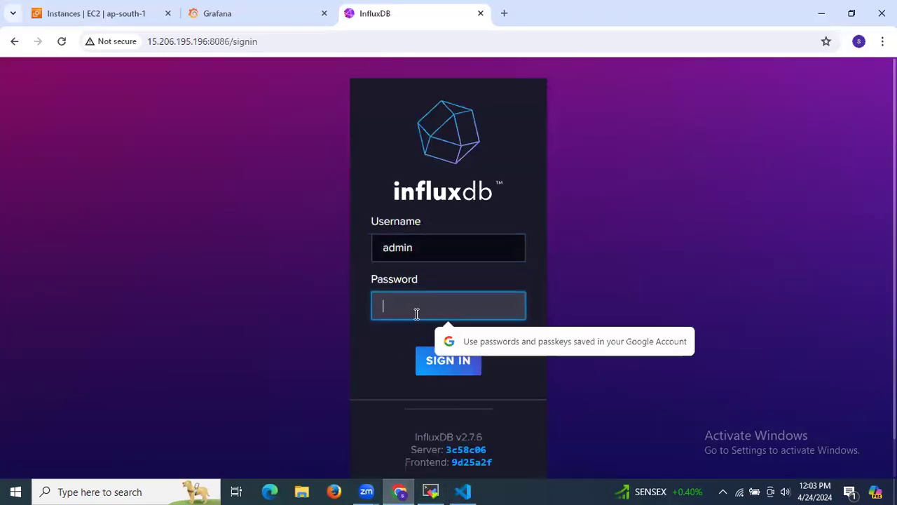
Step: Copy the setup password into the form, sign in, and decline saving the password
left_click(462, 490)
left_click(371, 221)
left_click_drag(371, 221, 412, 225)
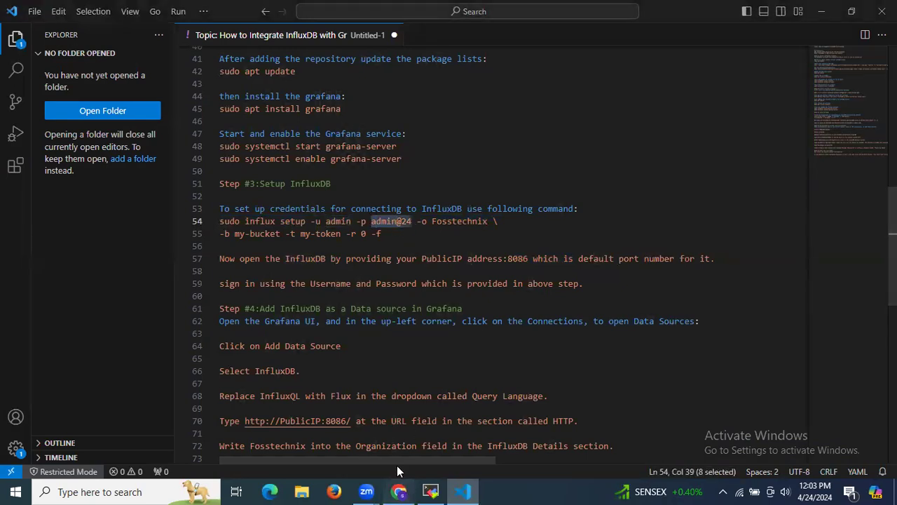
left_click(398, 491)
key("ctrl+v")
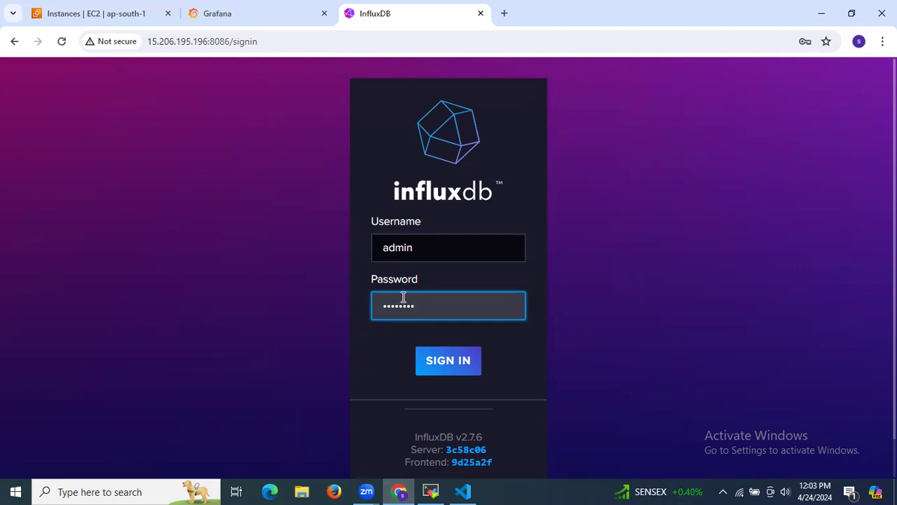
left_click(441, 358)
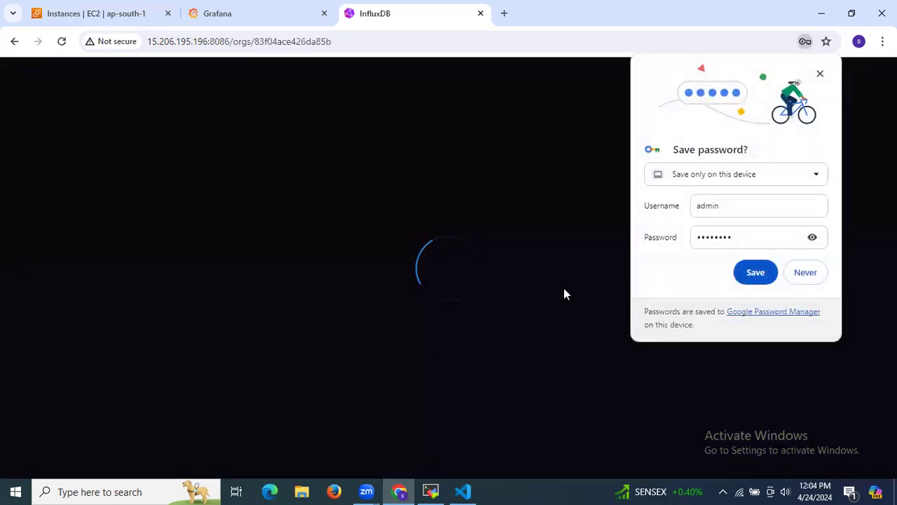
left_click(804, 276)
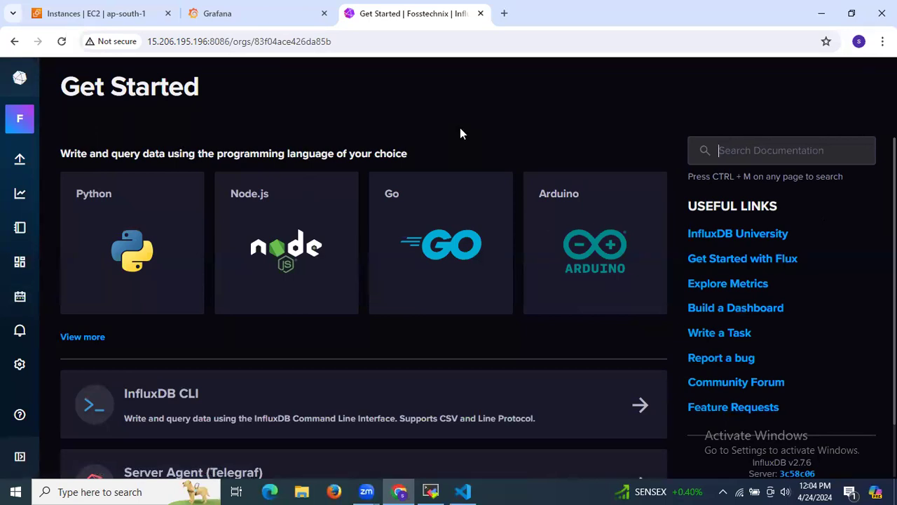
Step: Find Step #4 about adding the Grafana data source in the notes
left_click(463, 491)
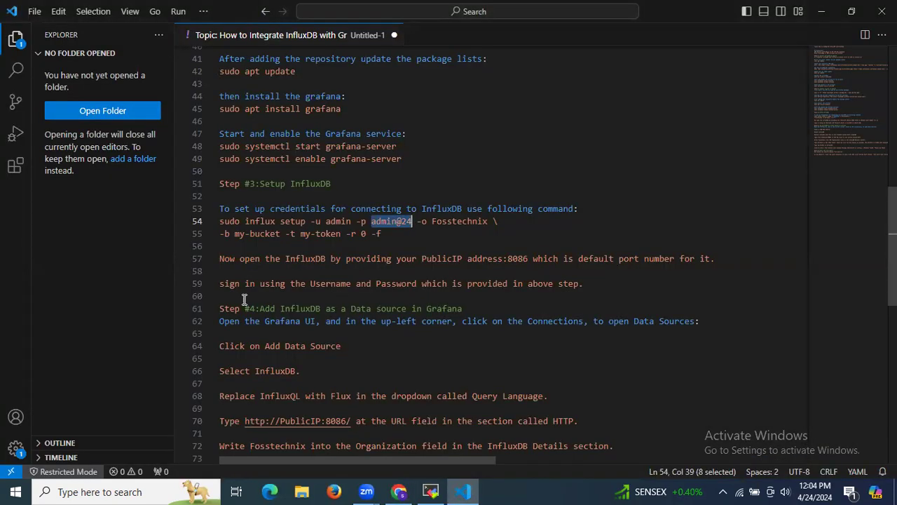
left_click(220, 309)
left_click(513, 311, "shift")
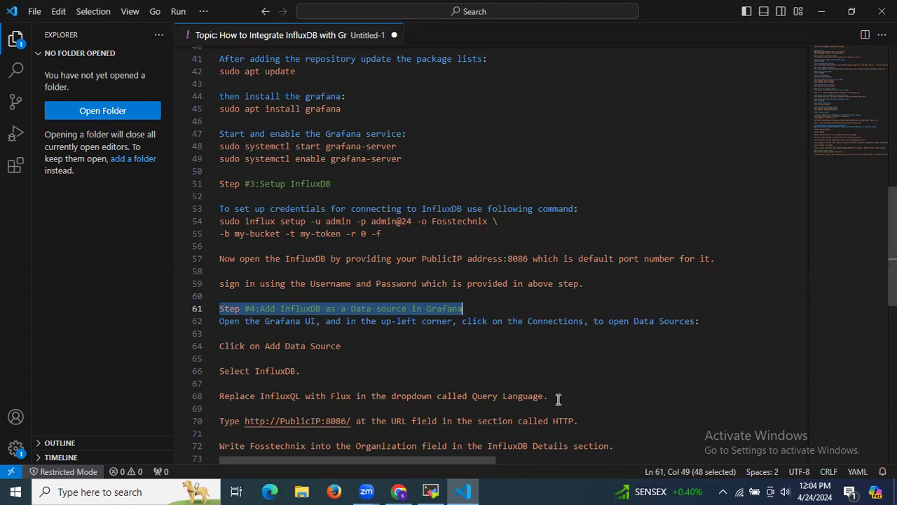
Step: In Grafana, go to Connections > Data sources and add an InfluxDB data source
left_click(399, 491)
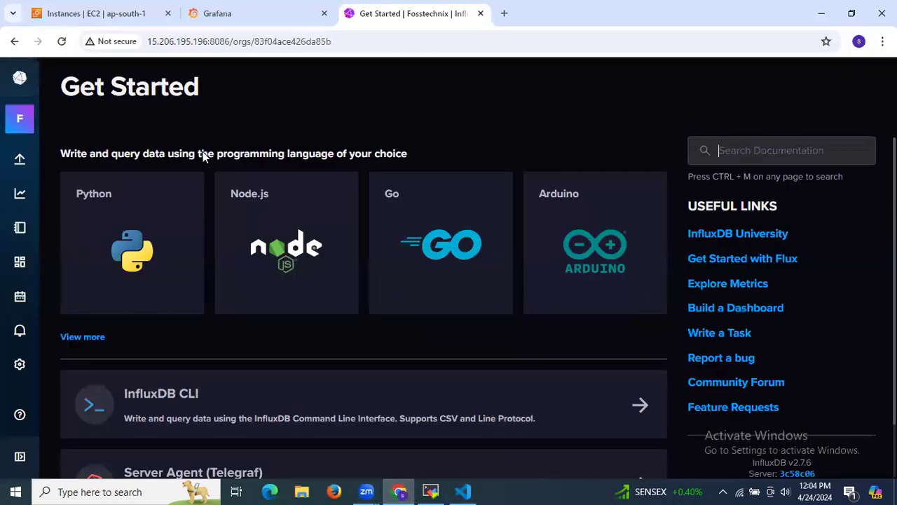
left_click(210, 13)
left_click(28, 98)
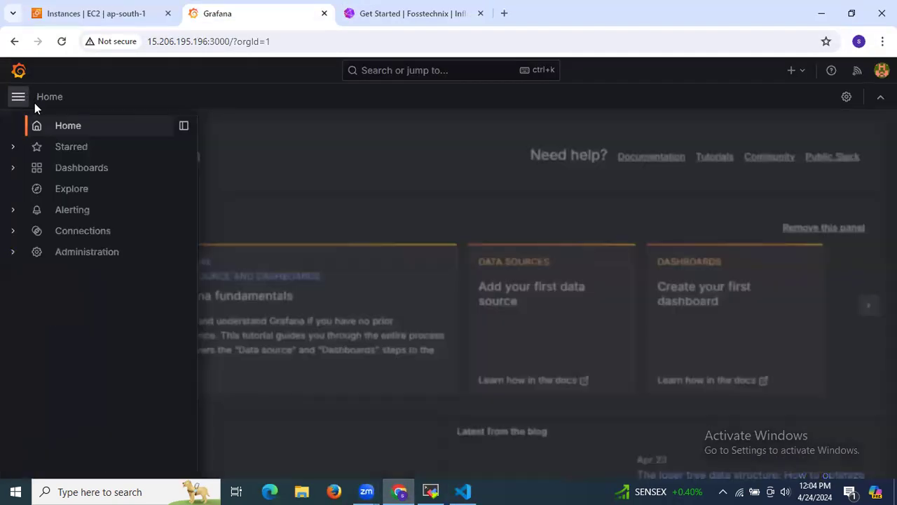
left_click(12, 235)
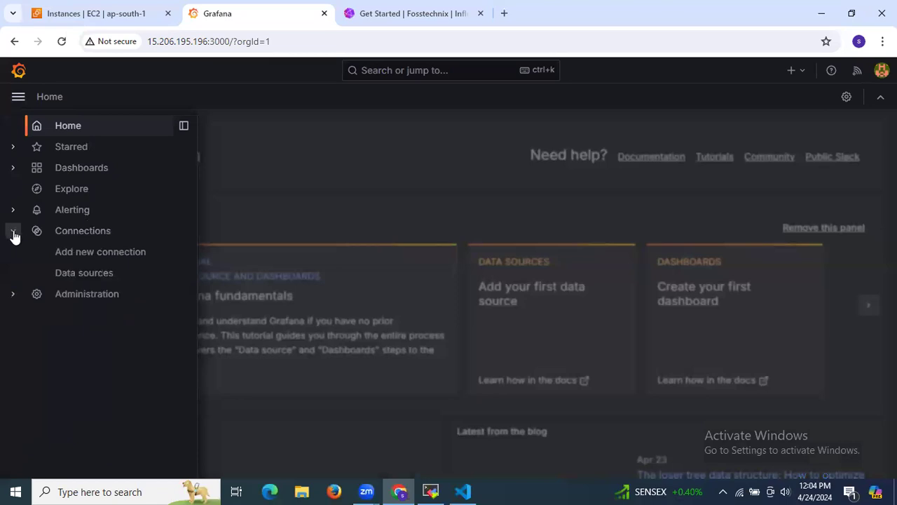
left_click(84, 275)
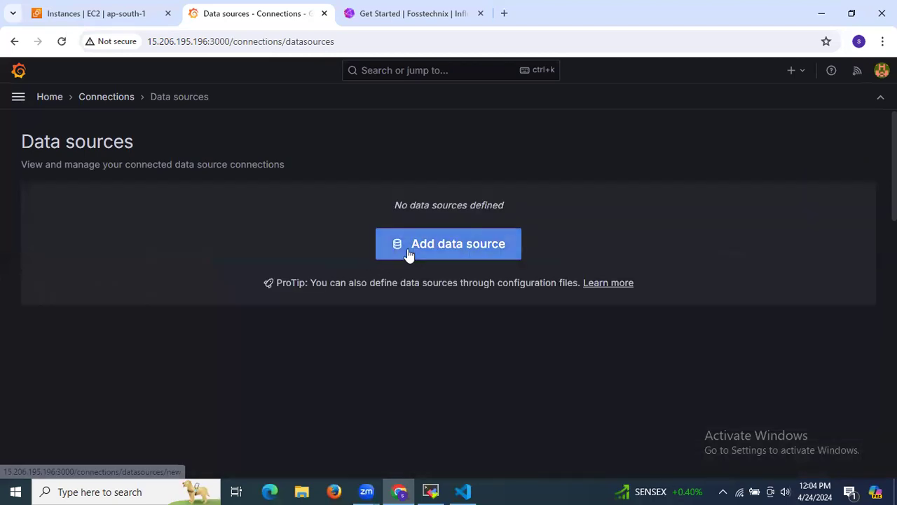
left_click(409, 255)
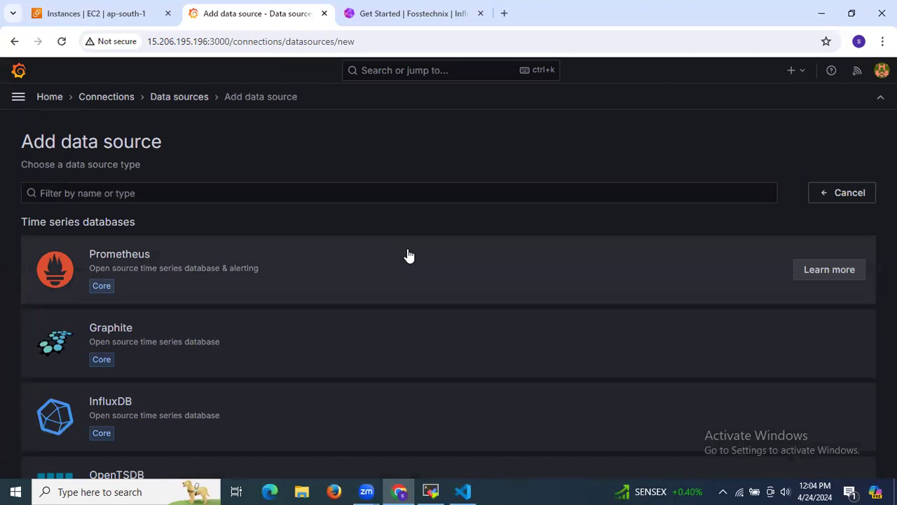
scroll(408, 256, "down", 2)
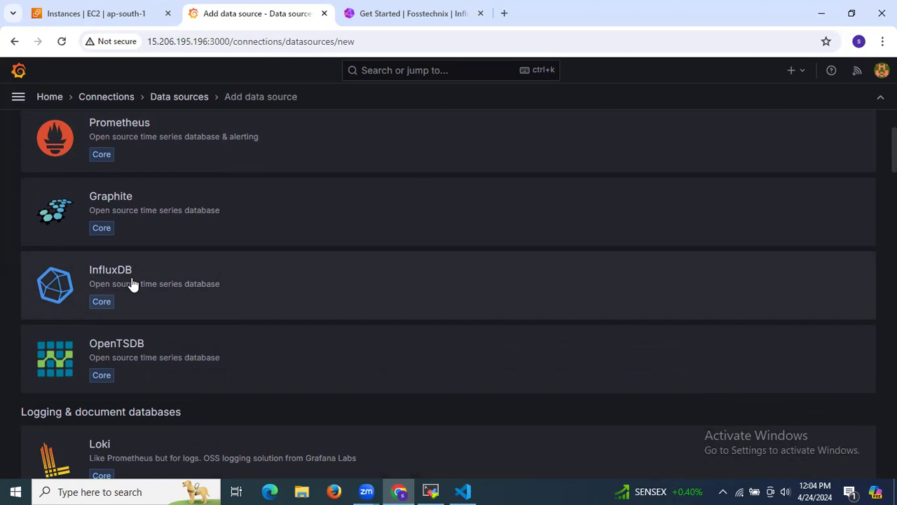
left_click(133, 284)
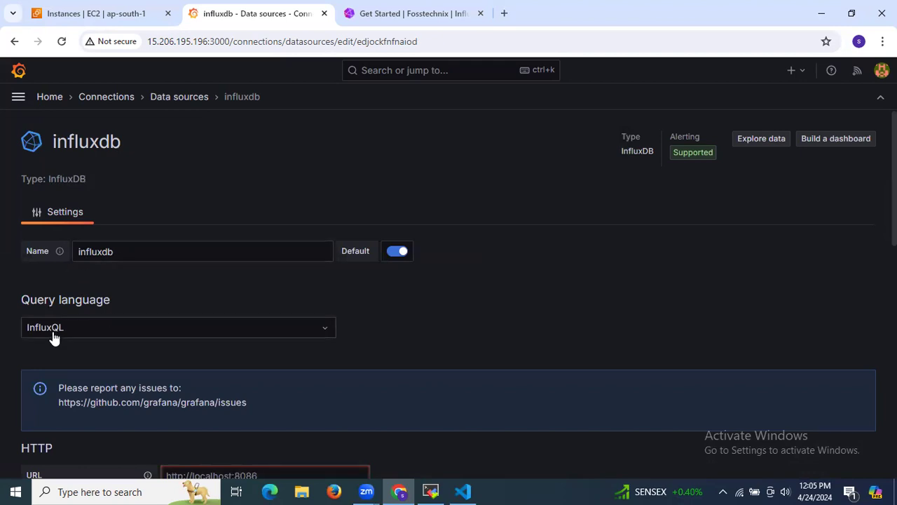
Step: Copy the InfluxDB server address with port 8086 into the data source URL field
scroll(122, 330, "down", 2)
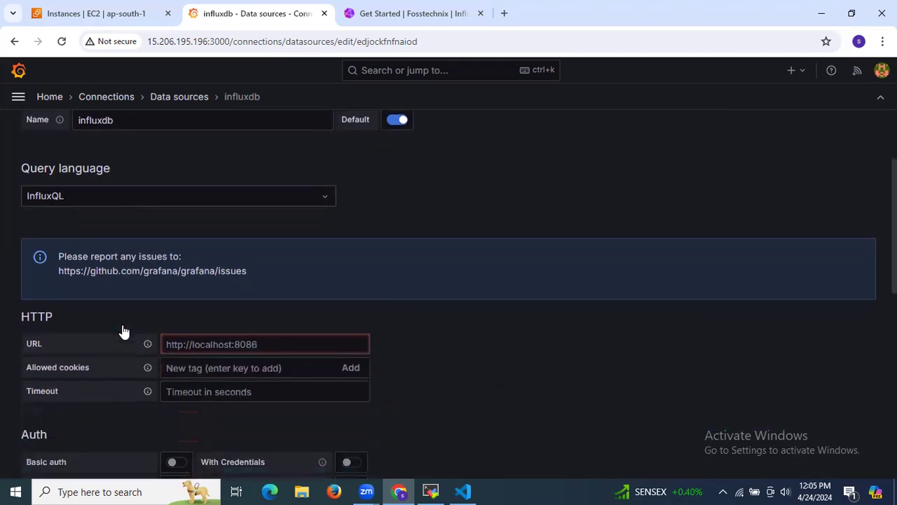
scroll(122, 327, "down", 1)
left_click(243, 278)
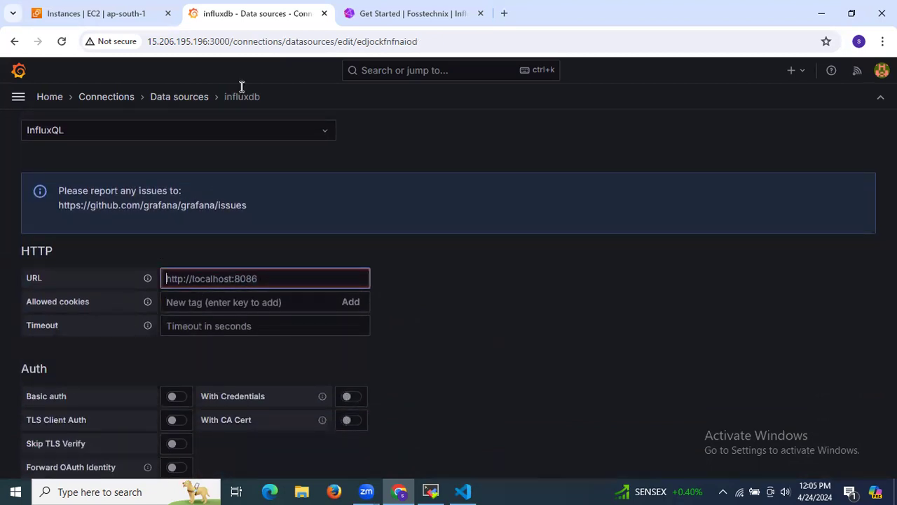
left_click(379, 5)
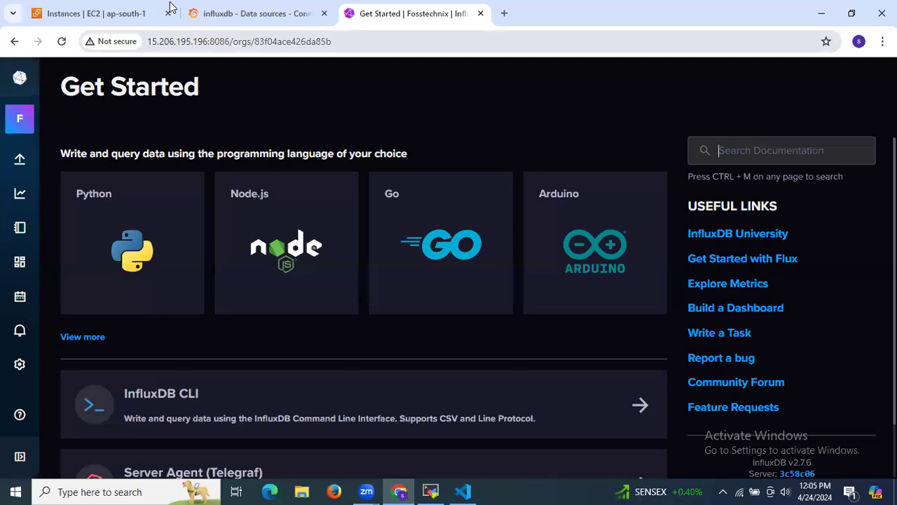
double_click(177, 41)
left_click(178, 41)
left_click_drag(147, 42, 230, 42)
key("ctrl+c")
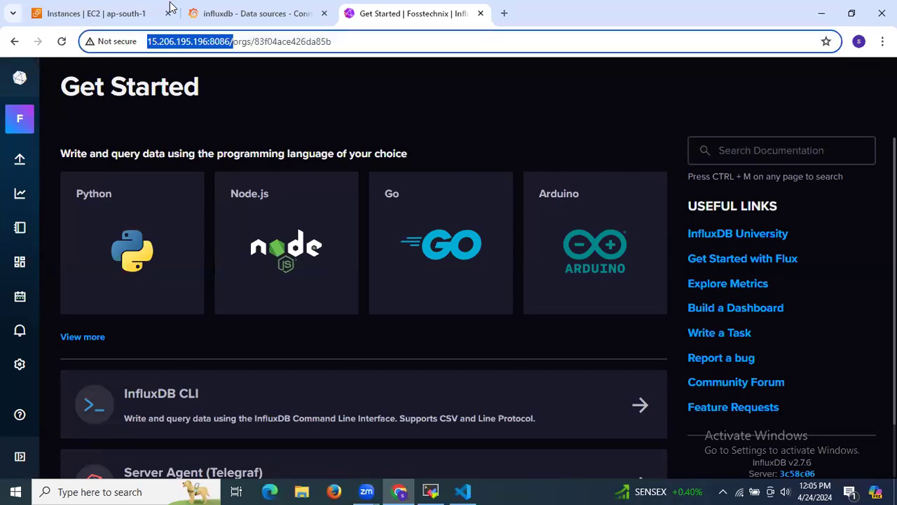
left_click(237, 10)
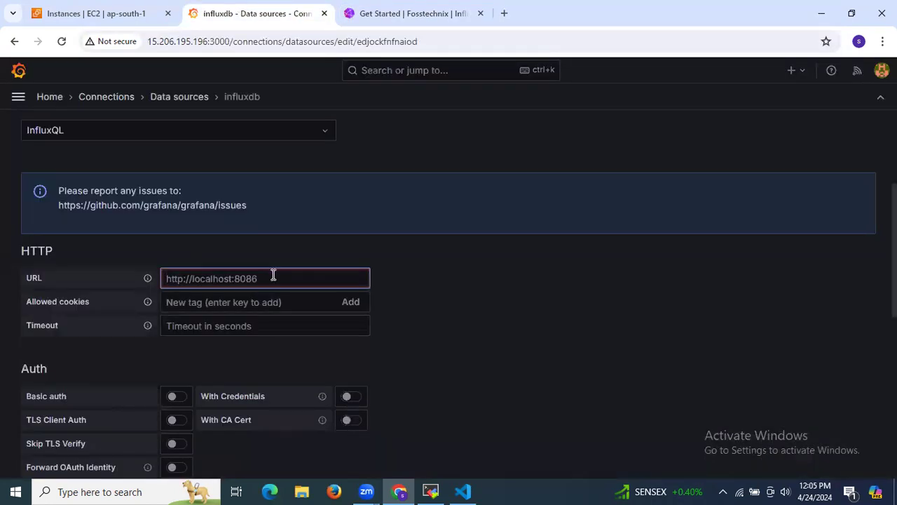
key("ctrl+v")
scroll(270, 277, "down", 6)
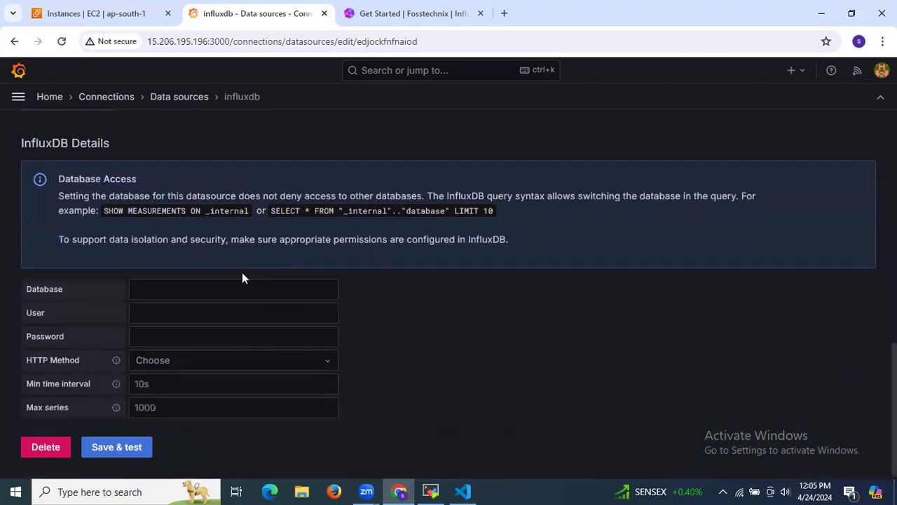
scroll(242, 278, "up", 6)
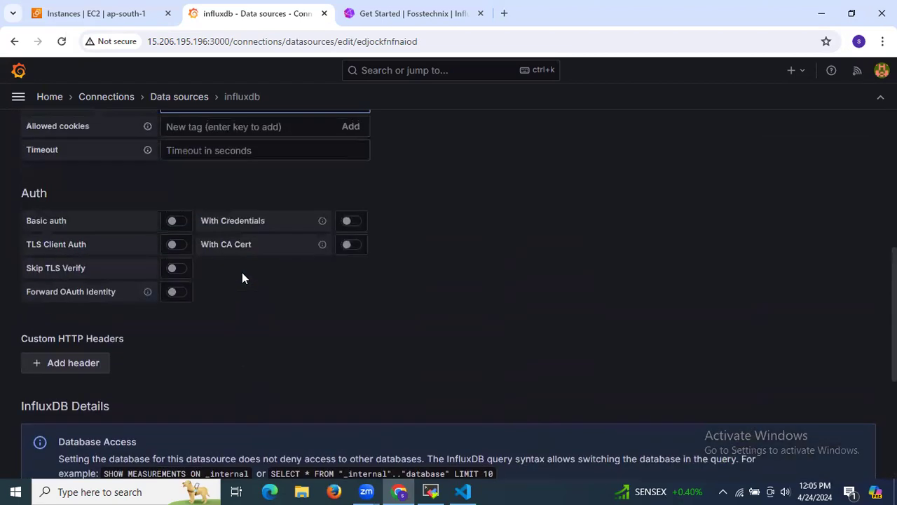
scroll(242, 278, "up", 4)
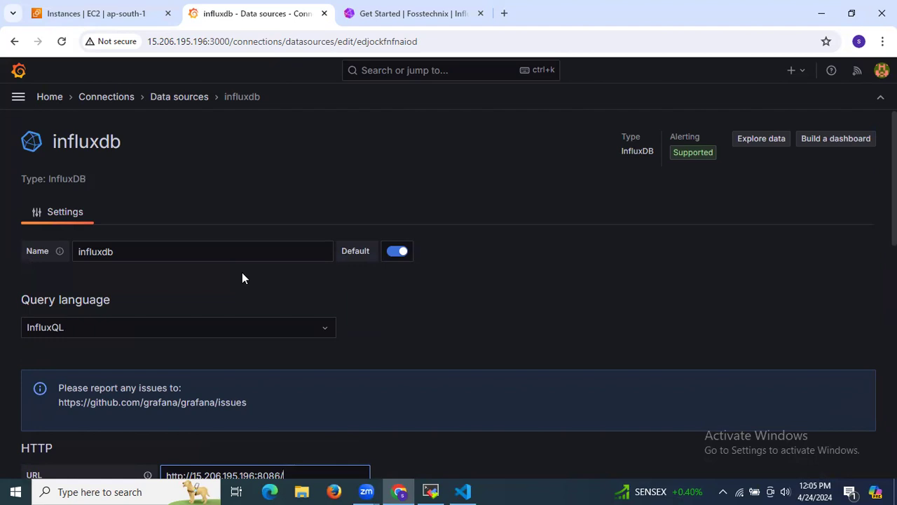
left_click(244, 326)
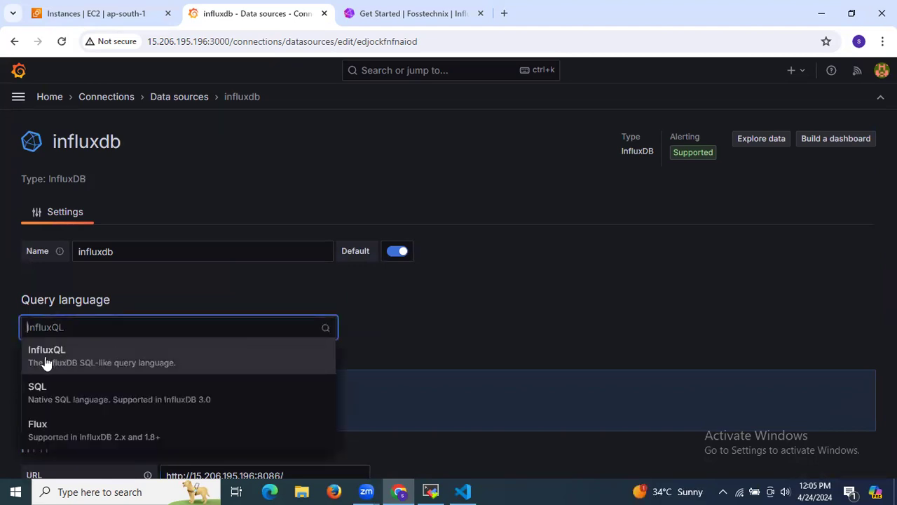
left_click(58, 429)
scroll(60, 428, "down", 3)
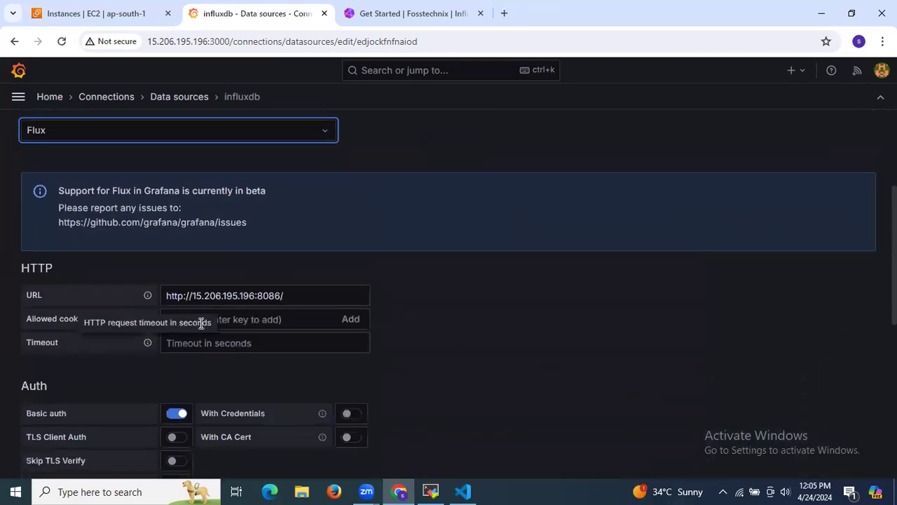
left_click(231, 295)
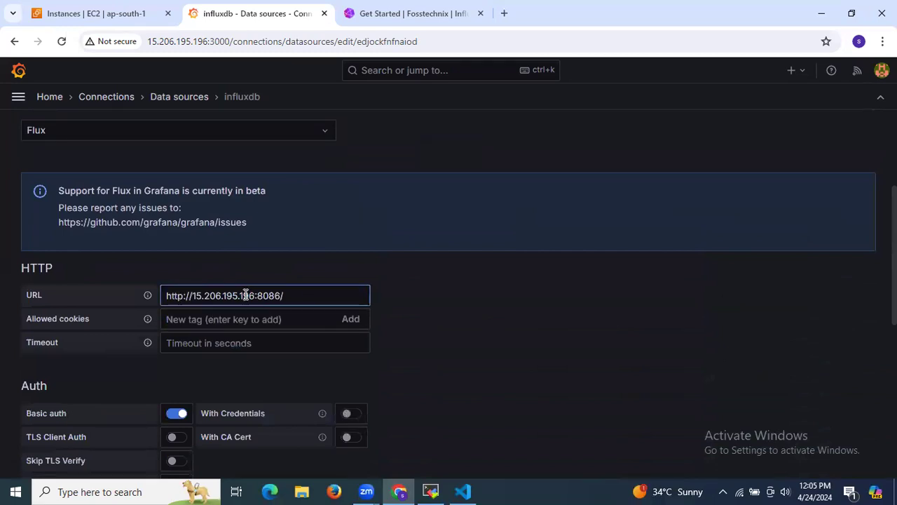
scroll(244, 213, "up", 2)
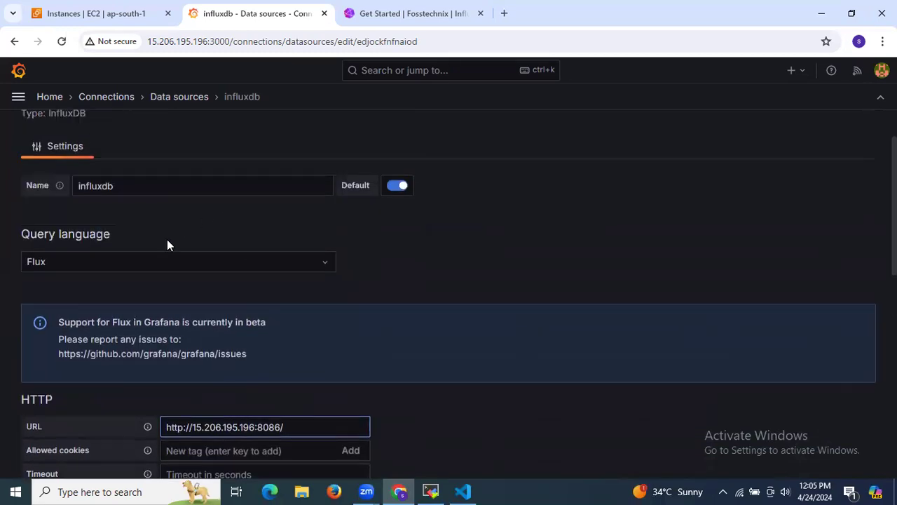
left_click(163, 272)
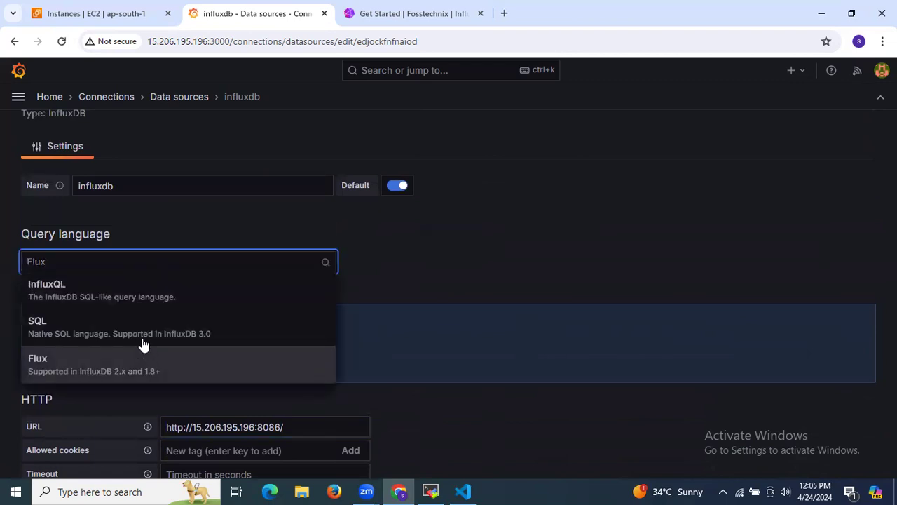
left_click(127, 372)
scroll(287, 373, "down", 1)
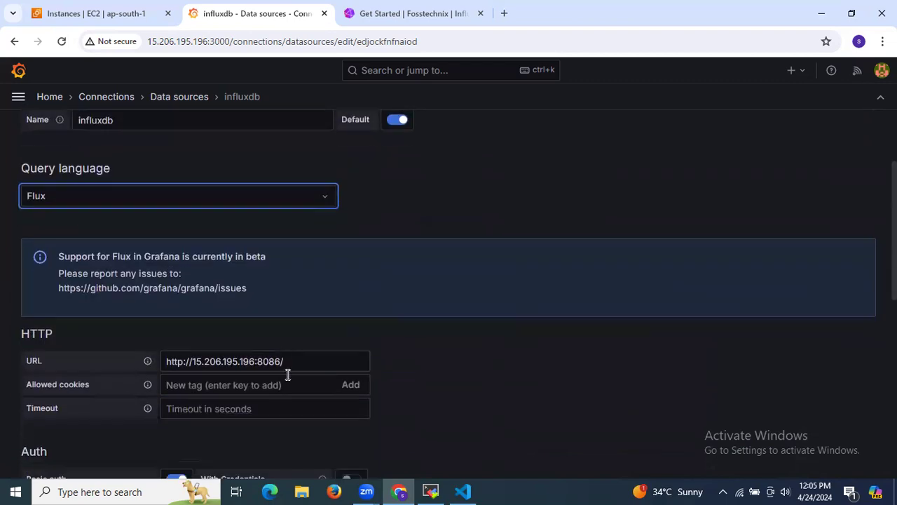
scroll(277, 382, "down", 1)
scroll(273, 359, "down", 4)
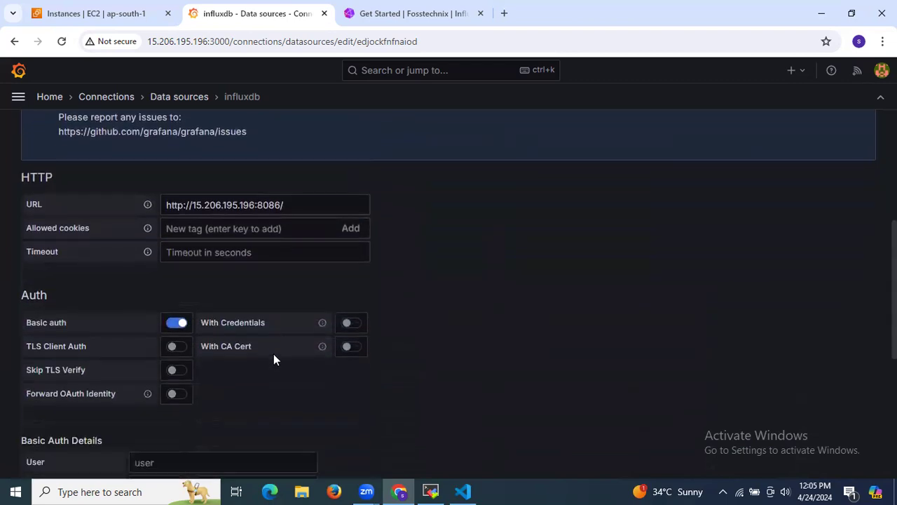
scroll(274, 359, "down", 2)
left_click(273, 325)
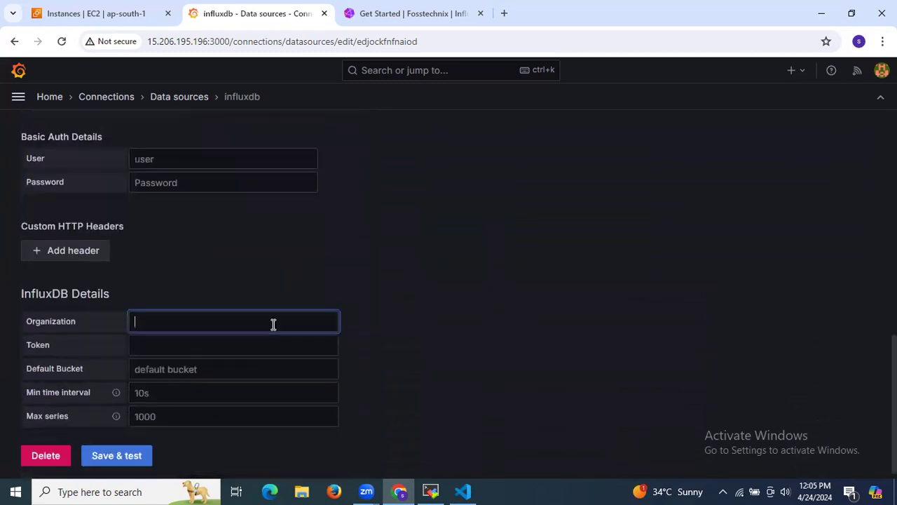
Step: Copy the organization Fosstechnix from the setup output into the Organization field
left_click(463, 491)
left_click(454, 258)
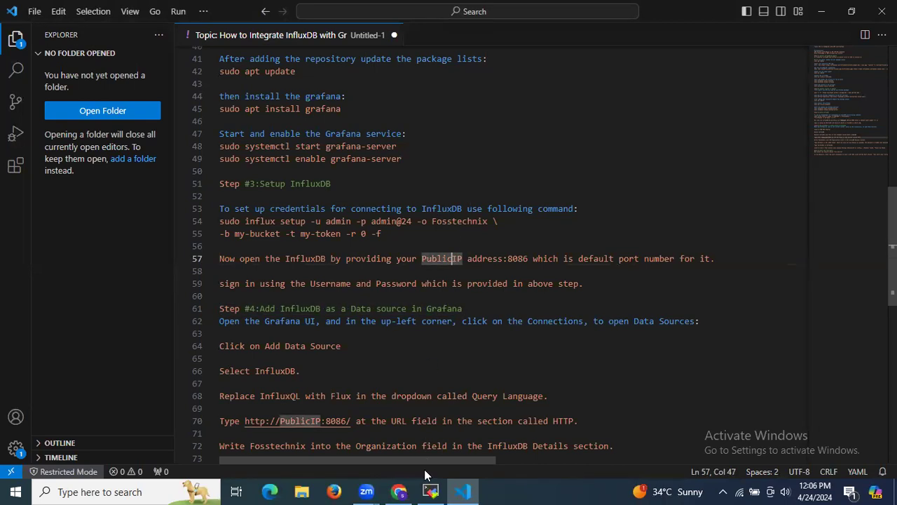
left_click(431, 491)
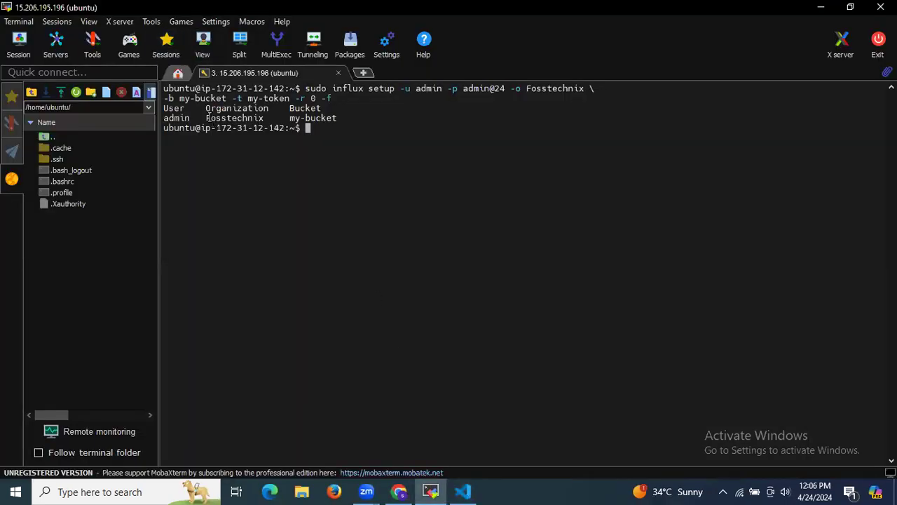
left_click_drag(205, 118, 265, 119)
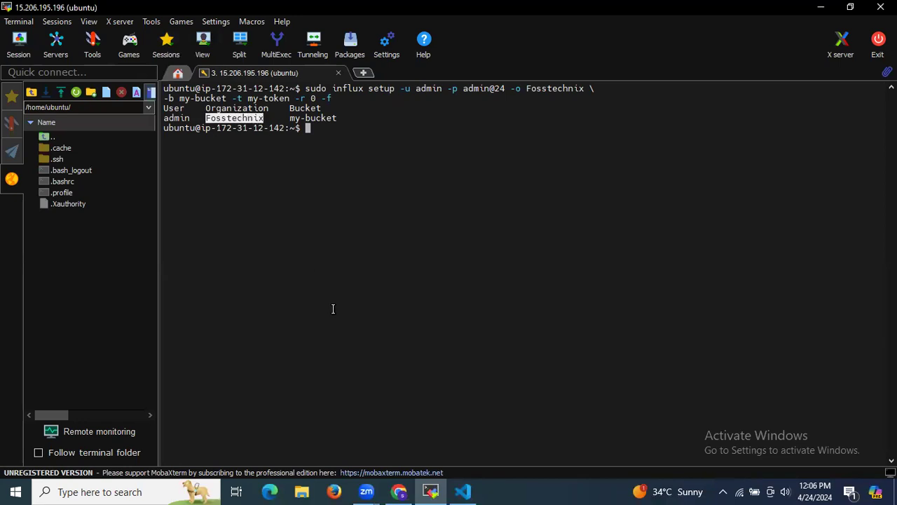
left_click(399, 491)
left_click(278, 315)
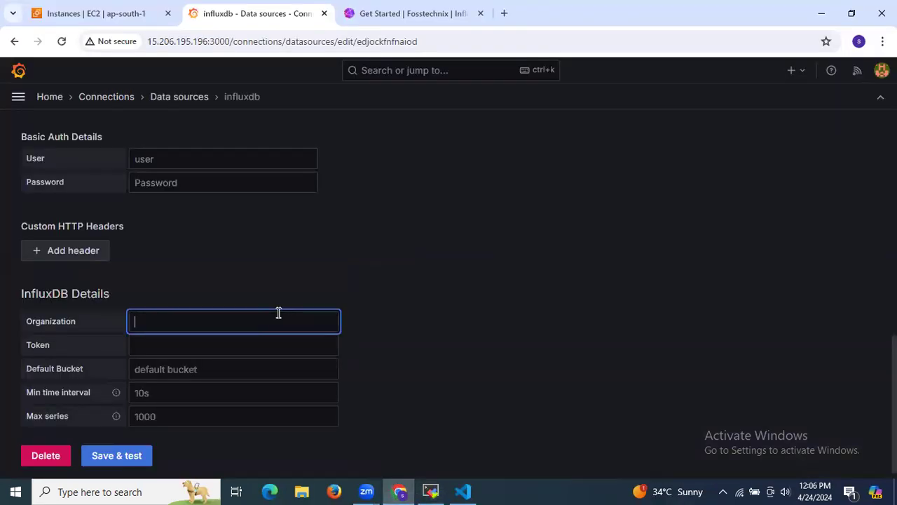
key("ctrl+v")
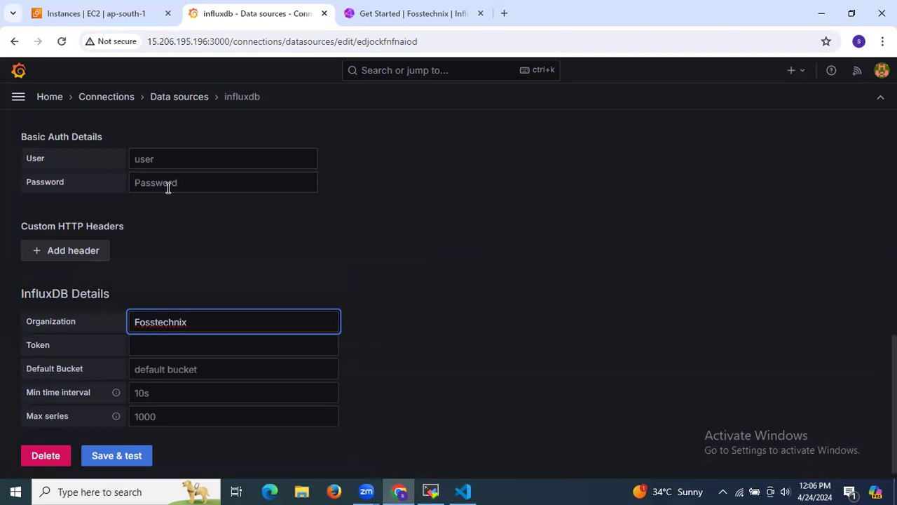
left_click(181, 347)
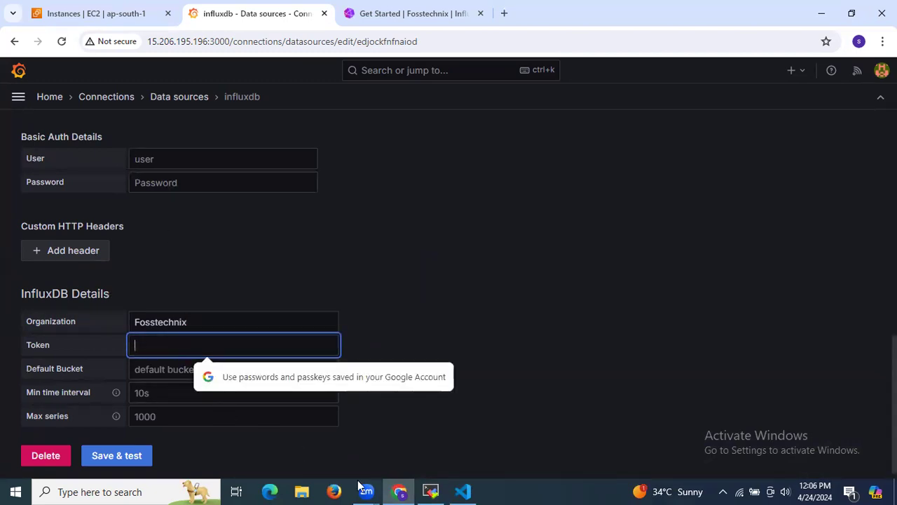
Step: Paste the access token from the setup output into the Token field
left_click(430, 491)
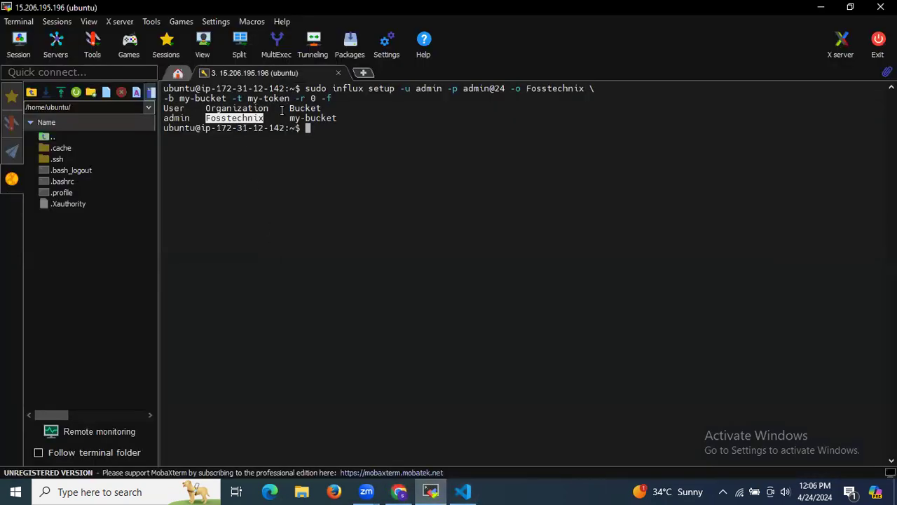
left_click_drag(249, 99, 289, 99)
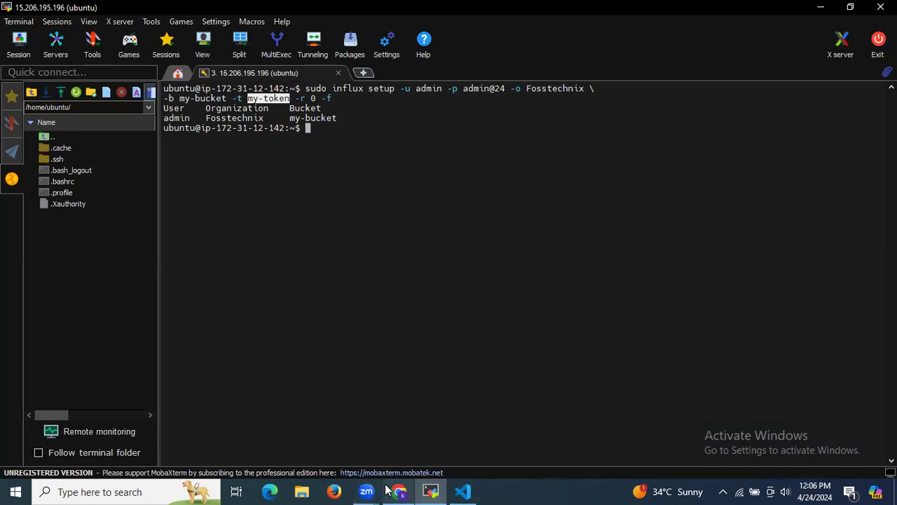
left_click(389, 491)
left_click(259, 340)
key("ctrl+v")
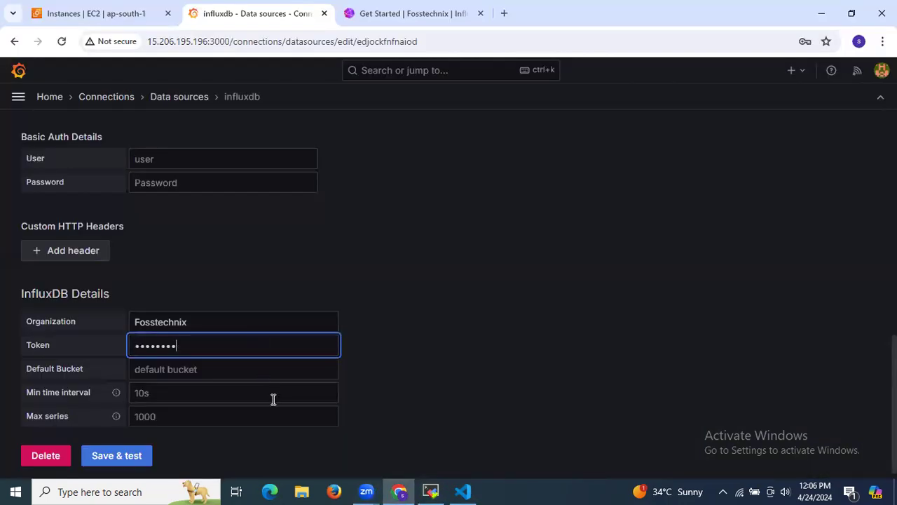
left_click(269, 369)
Step: Copy my-bucket from the setup output into the Default Bucket field
left_click(431, 491)
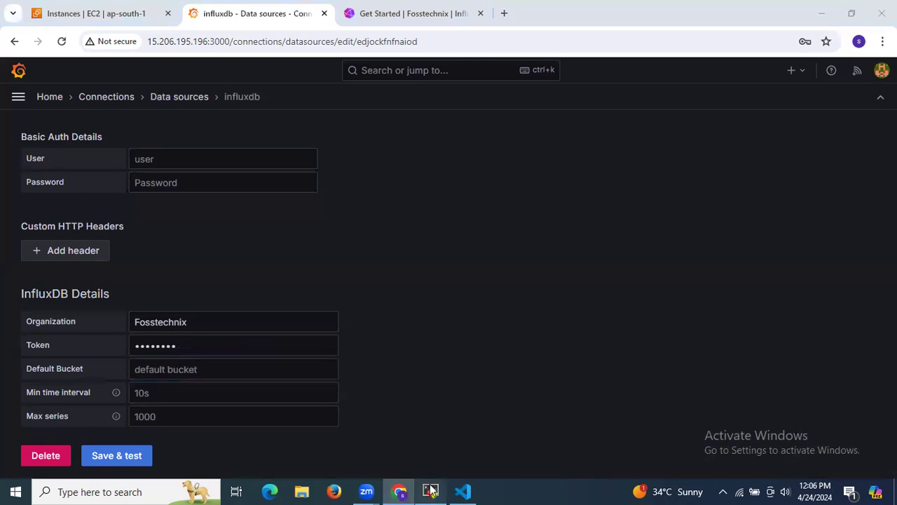
left_click_drag(289, 118, 337, 118)
key("ctrl+c")
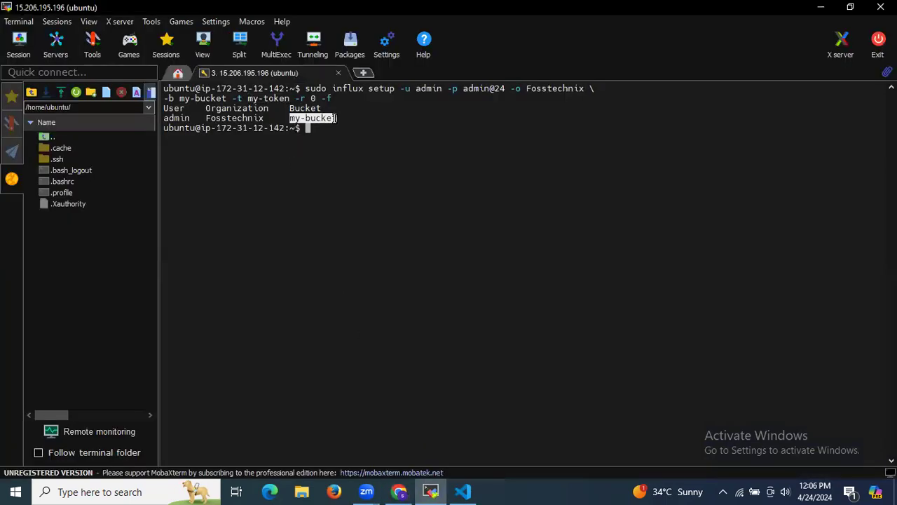
left_click(400, 492)
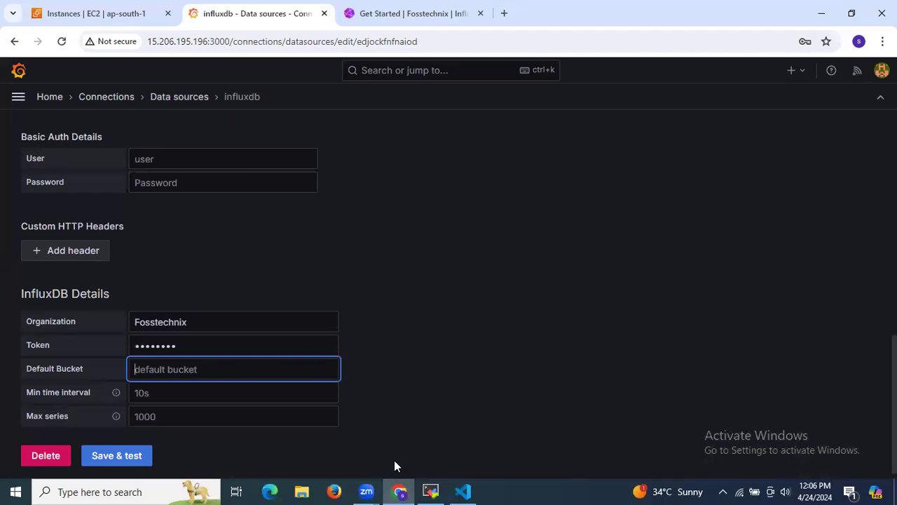
key("ctrl+v")
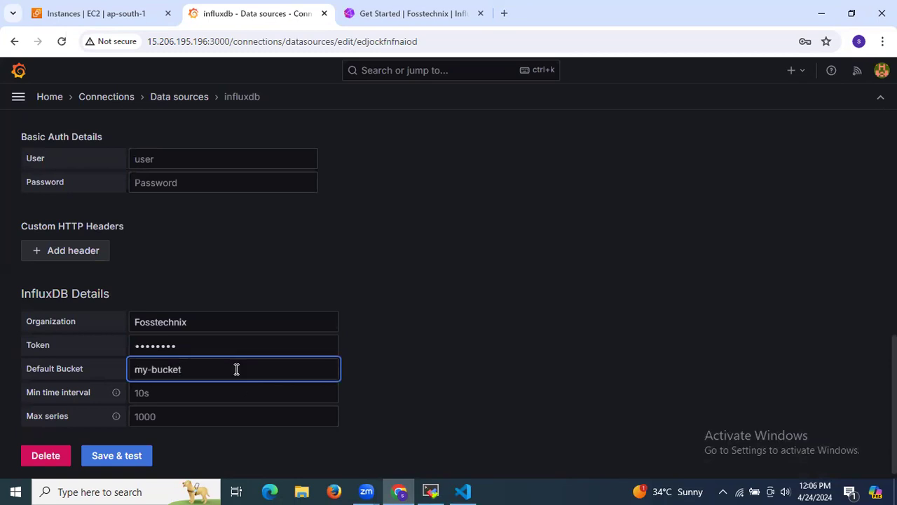
Step: Save and test the data source, confirming it works with 3 buckets found
scroll(237, 364, "down", 1)
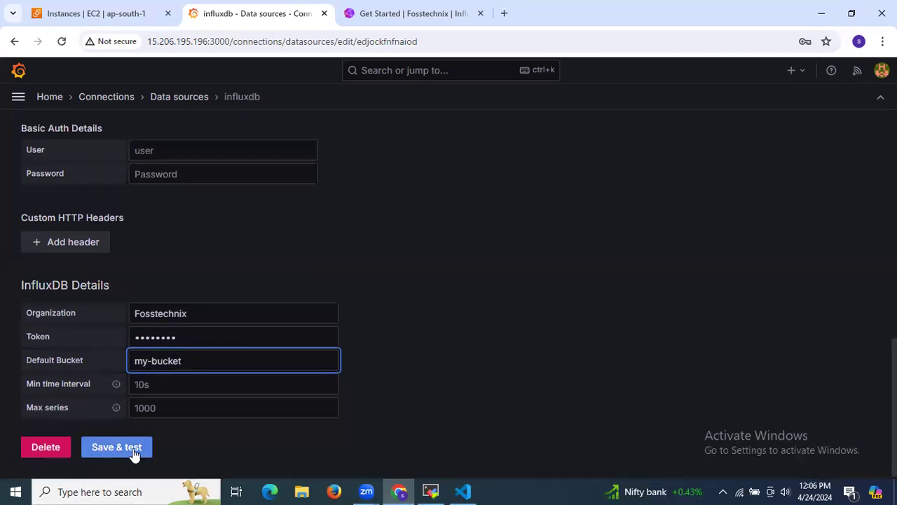
scroll(264, 326, "up", 9)
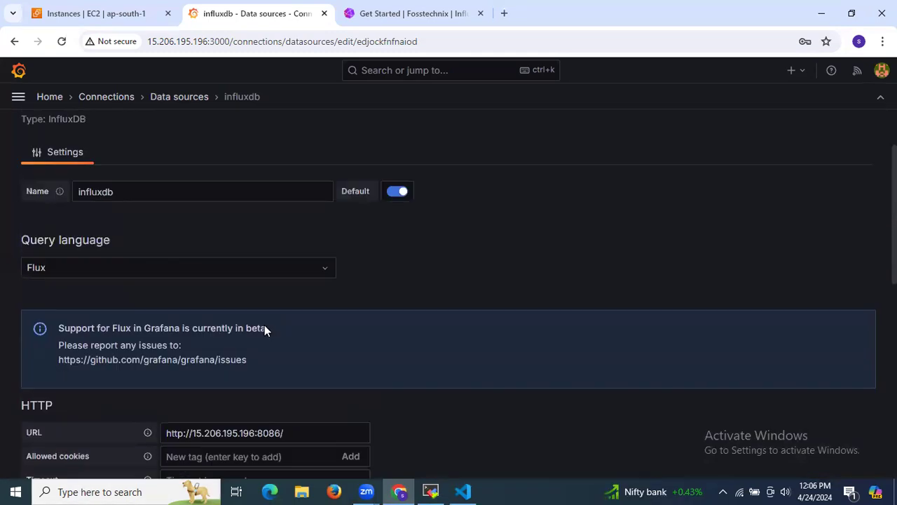
scroll(264, 327, "up", 1)
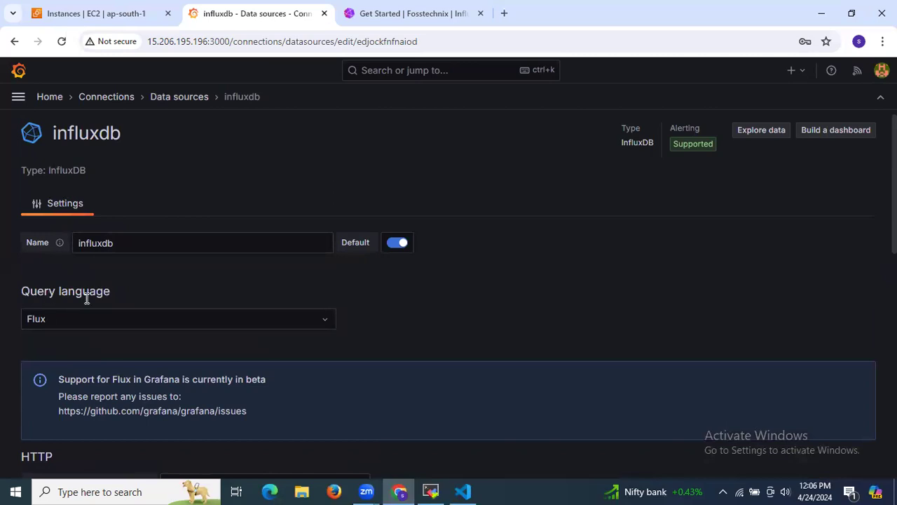
scroll(72, 323, "down", 3)
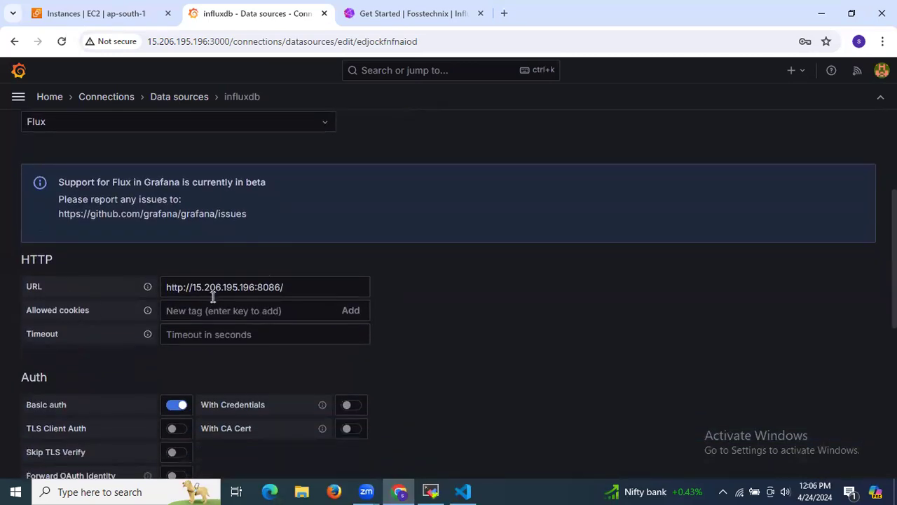
scroll(213, 298, "down", 6)
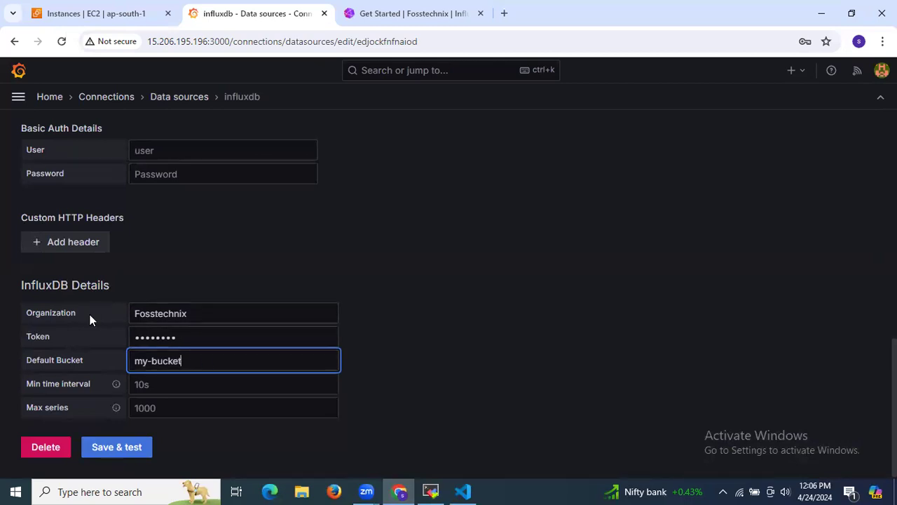
left_click(138, 451)
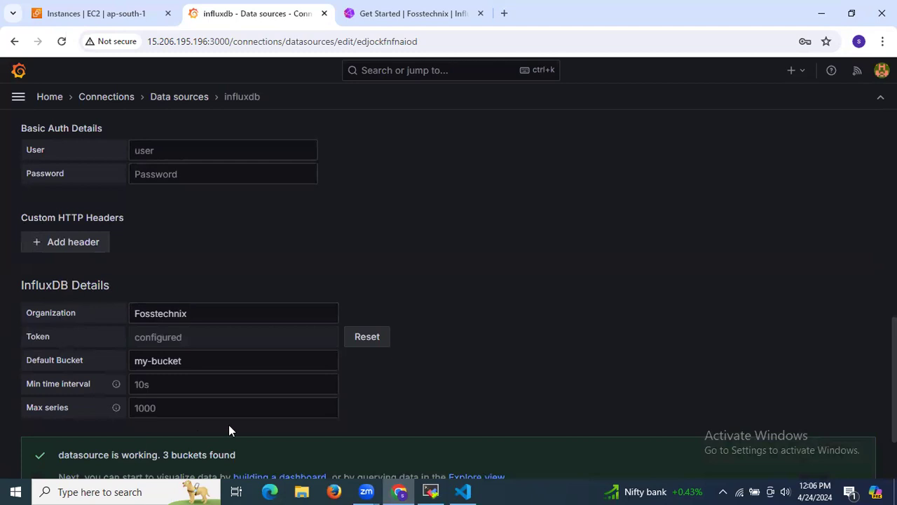
scroll(229, 425, "down", 2)
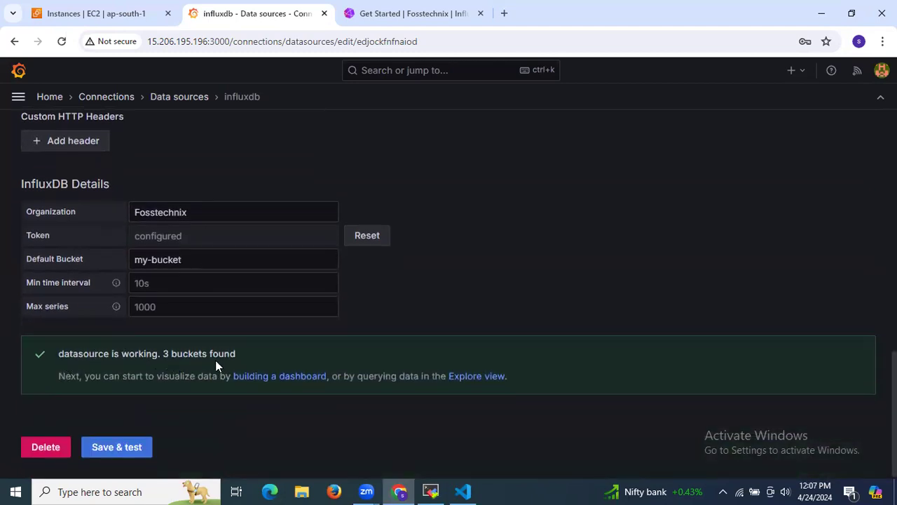
left_click(462, 491)
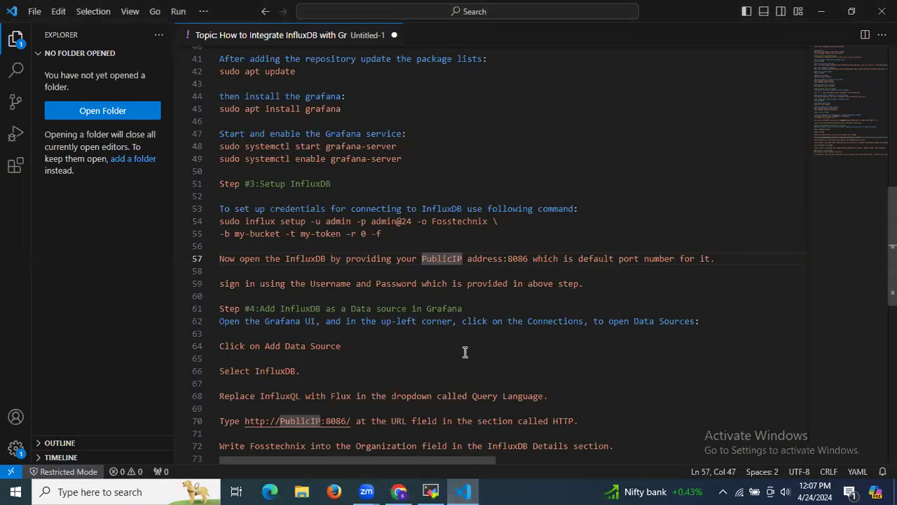
Step: Mark the Step #4 and Step #5 Flux query headings in the notes, then return to Grafana
scroll(347, 340, "down", 2)
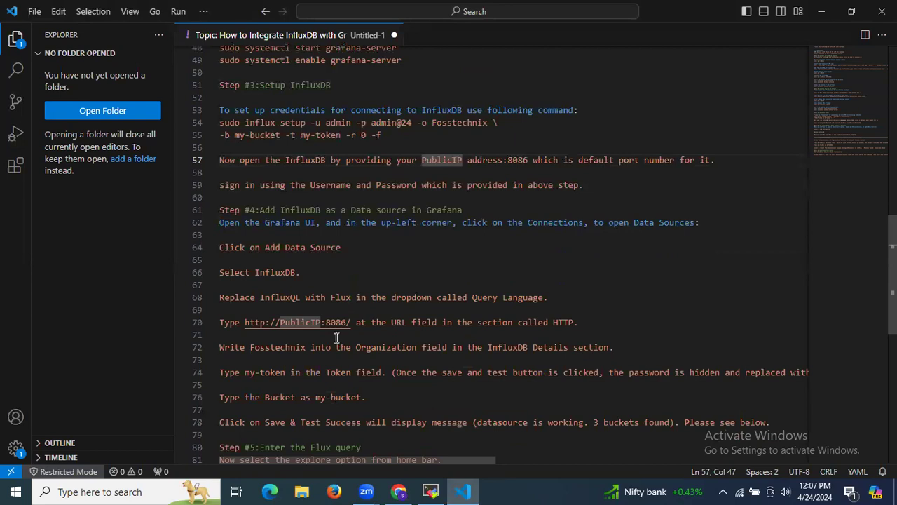
left_click_drag(247, 210, 463, 210)
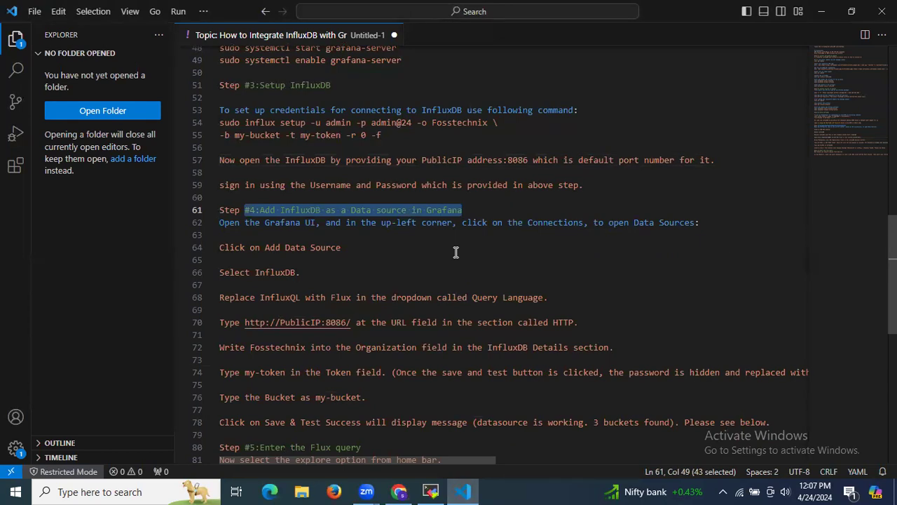
scroll(456, 252, "down", 5)
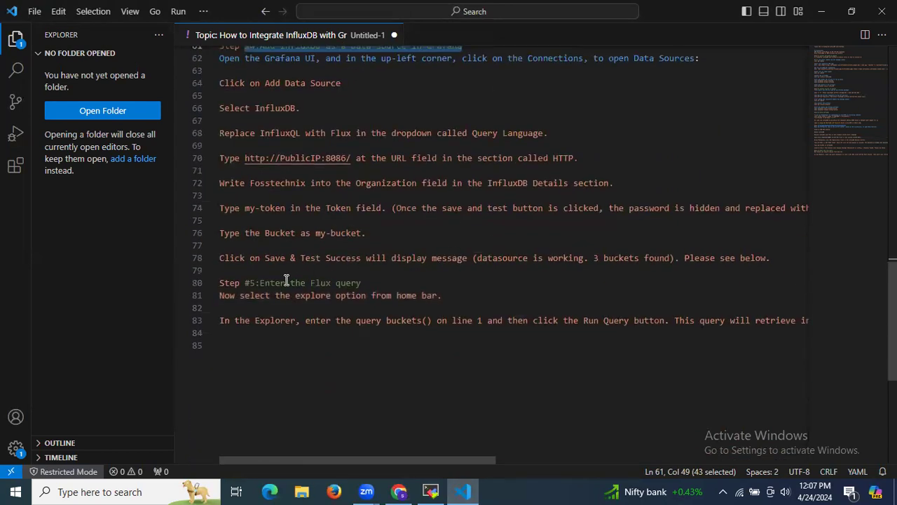
left_click_drag(224, 283, 361, 283)
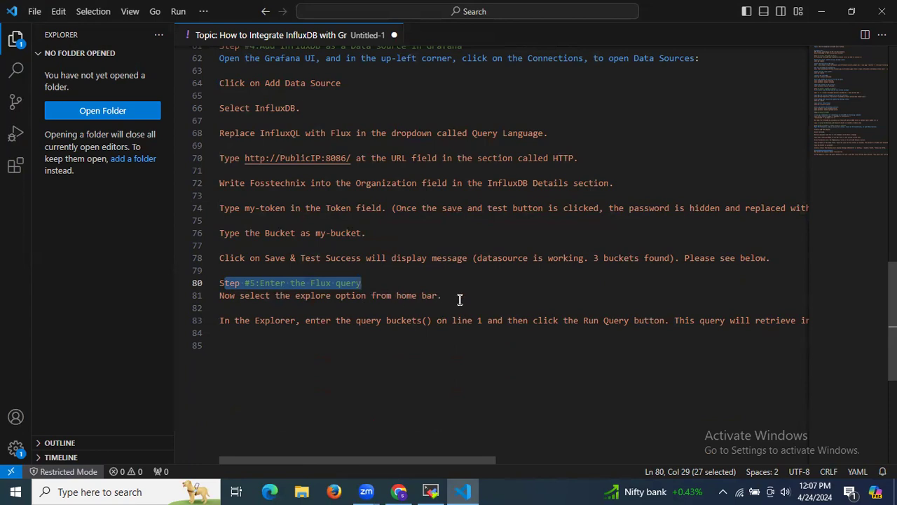
left_click(399, 491)
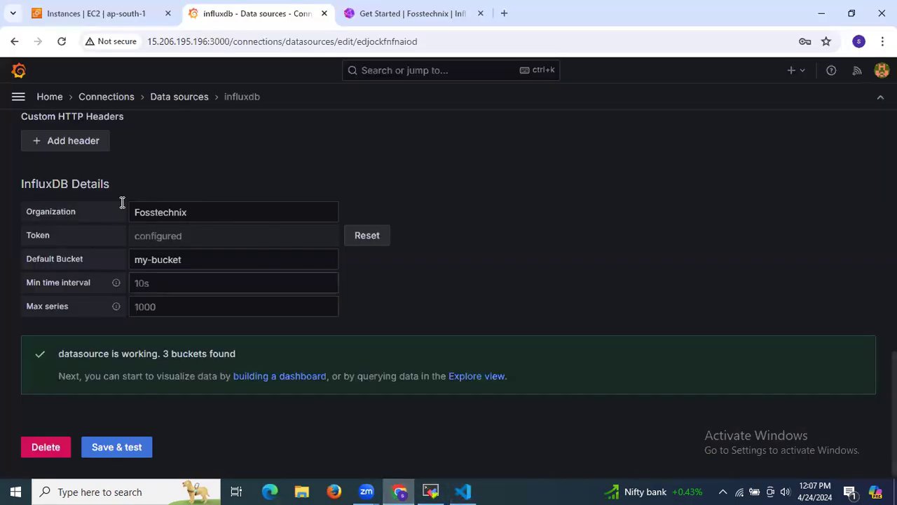
Step: Open Explore from the Grafana navigation menu
left_click(44, 96)
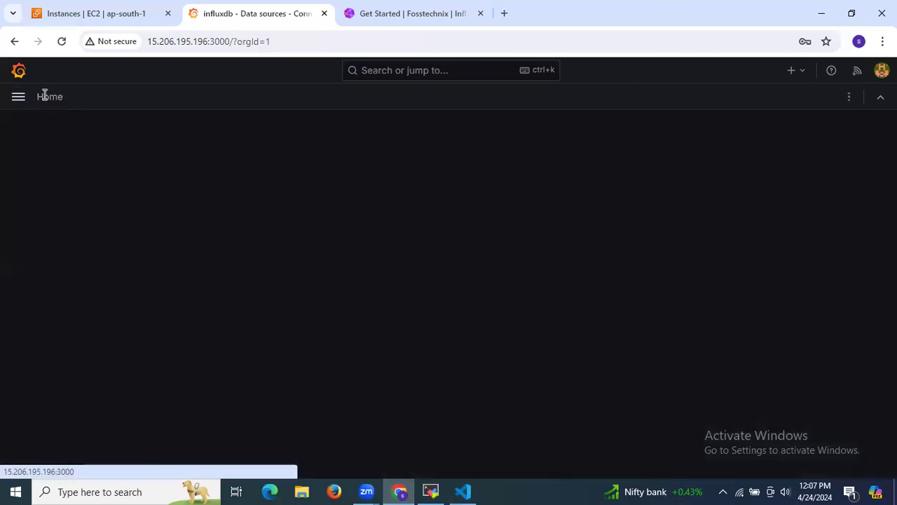
left_click(19, 100)
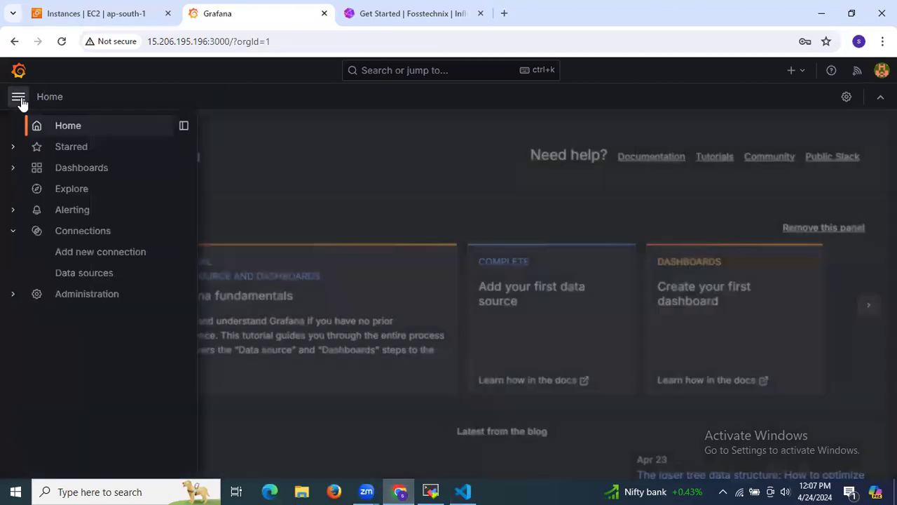
left_click(76, 189)
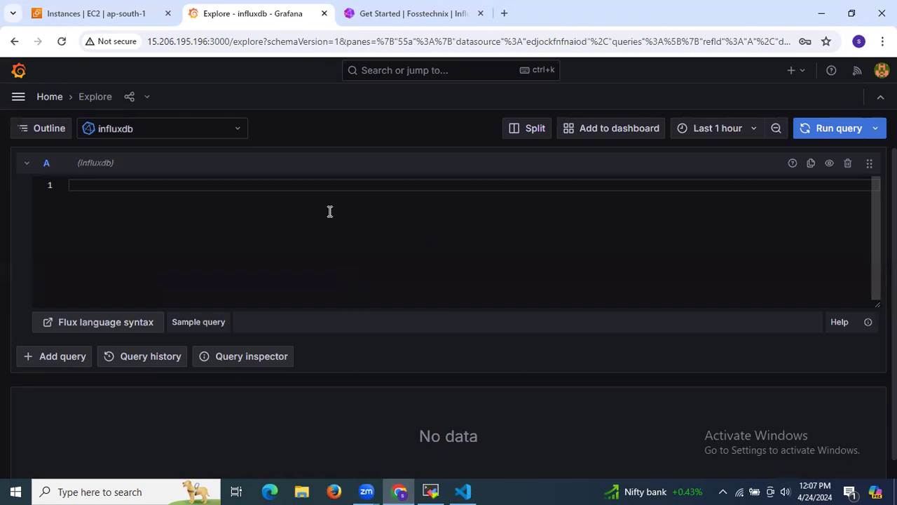
Step: Copy buckets() from the notes into the Flux query editor and run it
left_click(463, 491)
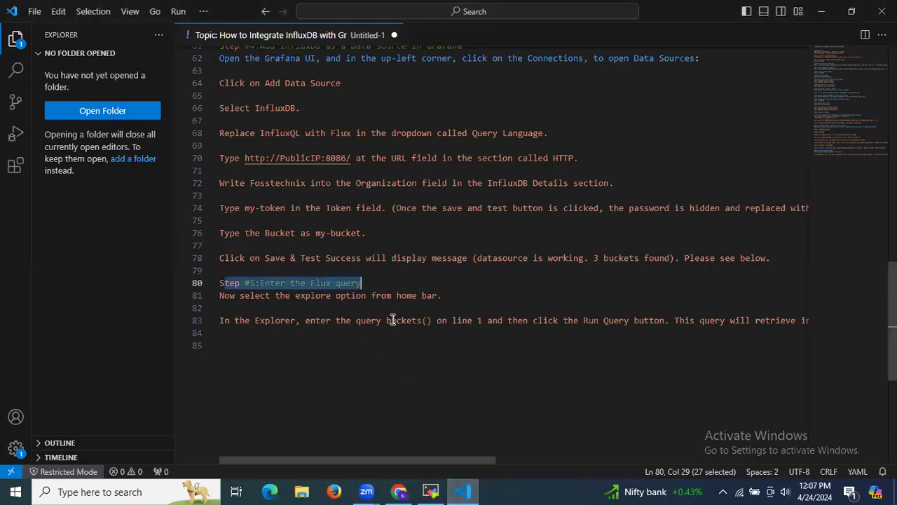
left_click(388, 321)
left_click_drag(388, 321, 430, 321)
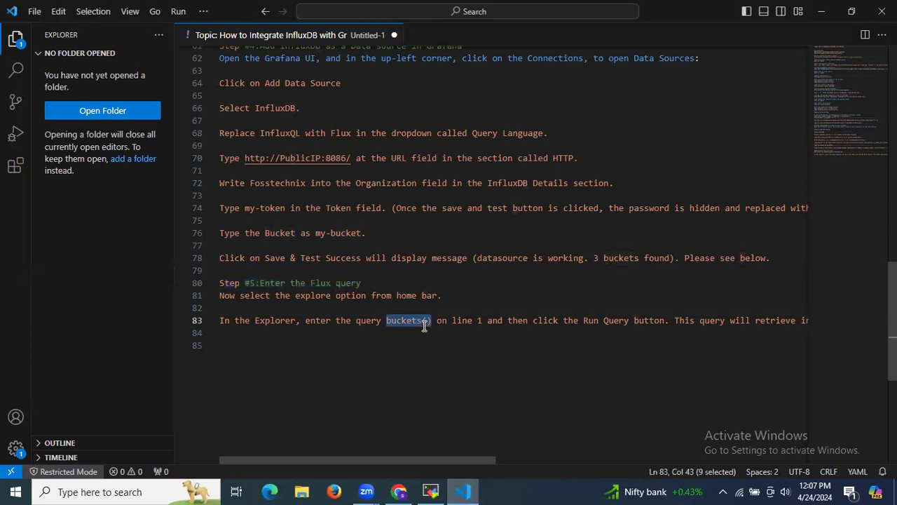
right_click(424, 324)
left_click(436, 396)
left_click(399, 491)
left_click(337, 201)
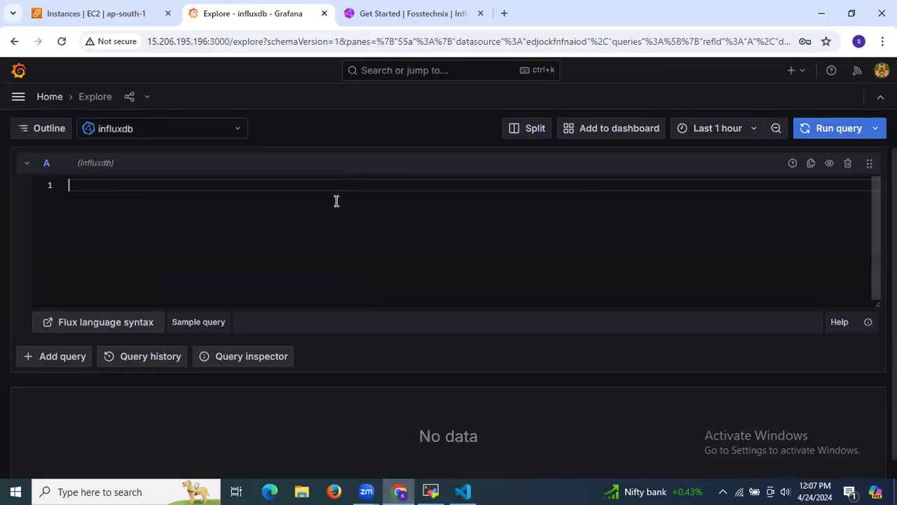
right_click(337, 201)
left_click(272, 234)
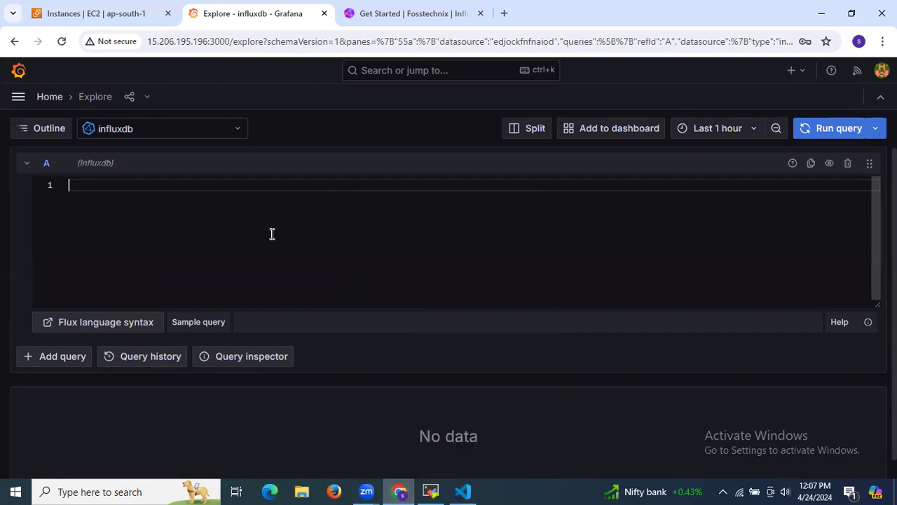
key("ctrl+v")
left_click(831, 129)
Step: Go back to the Grafana home page and reopen Explore with the influxdb data source
left_click(132, 129)
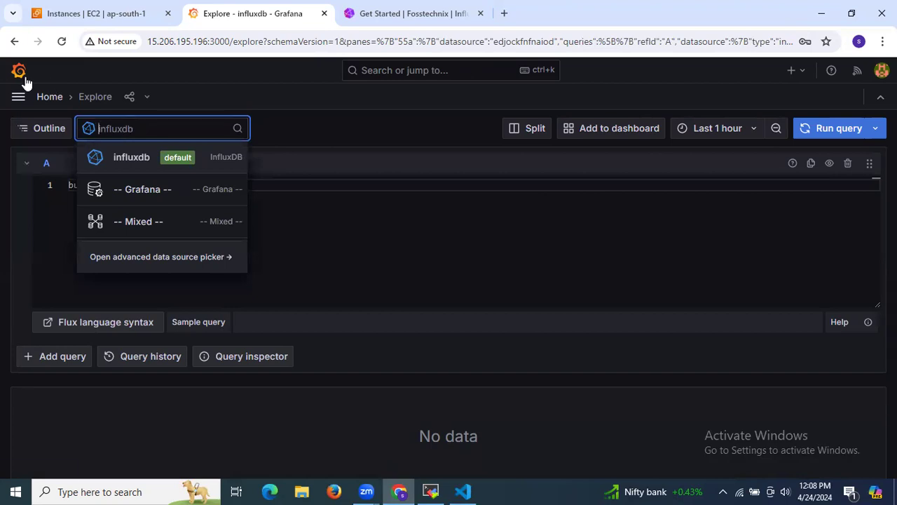
left_click(53, 99)
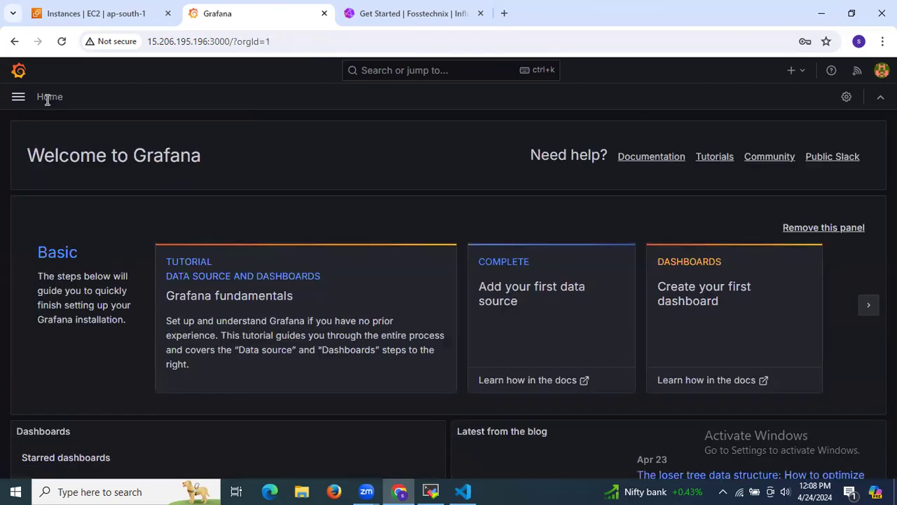
left_click(18, 97)
left_click(86, 195)
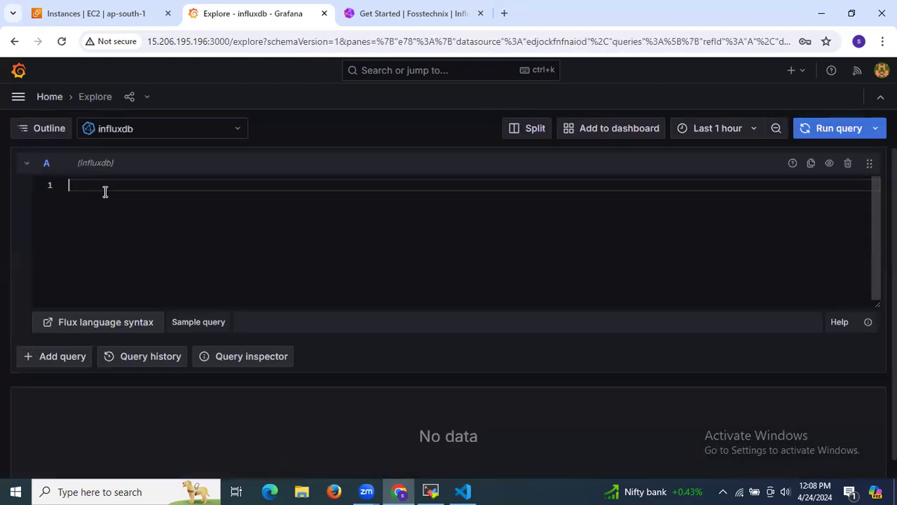
Step: Enter buckets() in the Flux editor and run it until the table lists _monitoring, _tasks and my-bucket
type("buckets()")
left_click(831, 131)
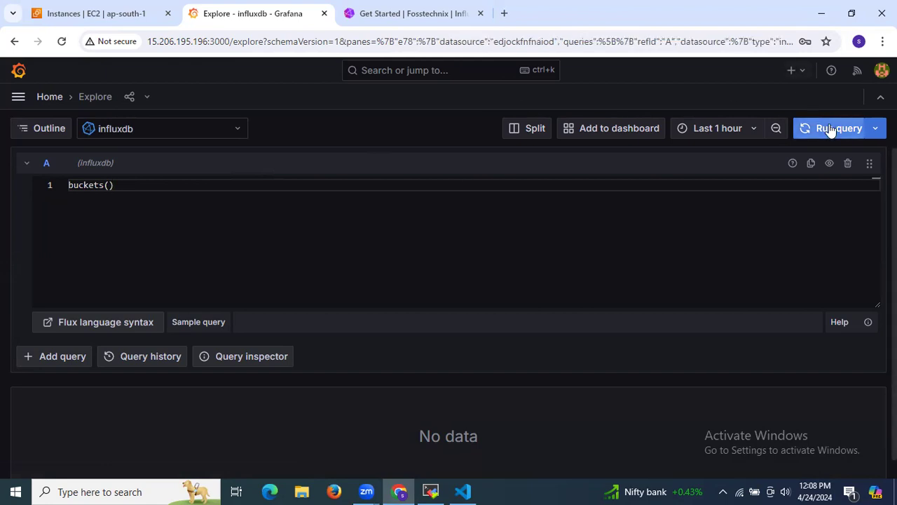
scroll(689, 238, "down", 1)
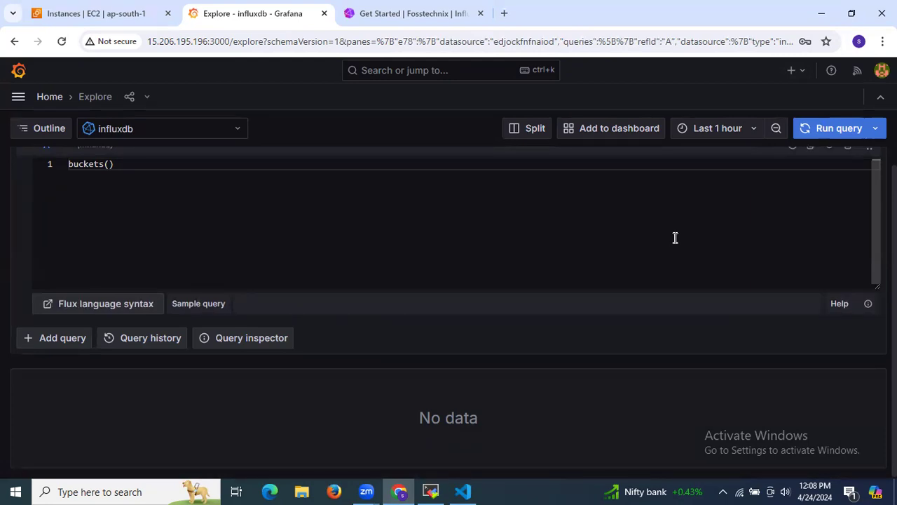
scroll(520, 222, "up", 1)
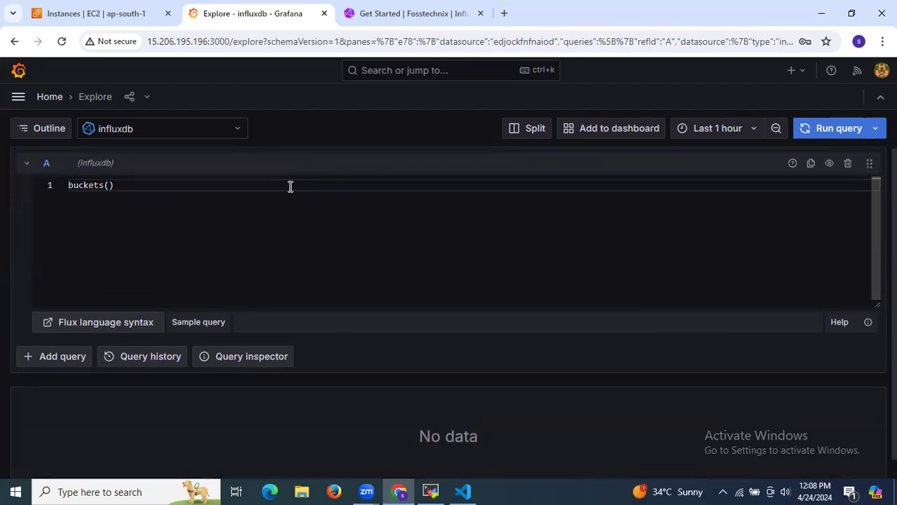
left_click(817, 129)
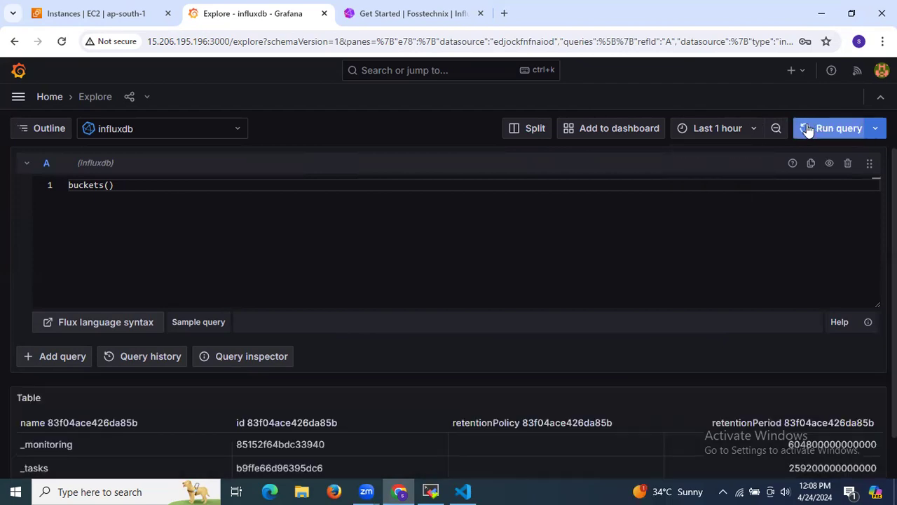
scroll(568, 357, "down", 1)
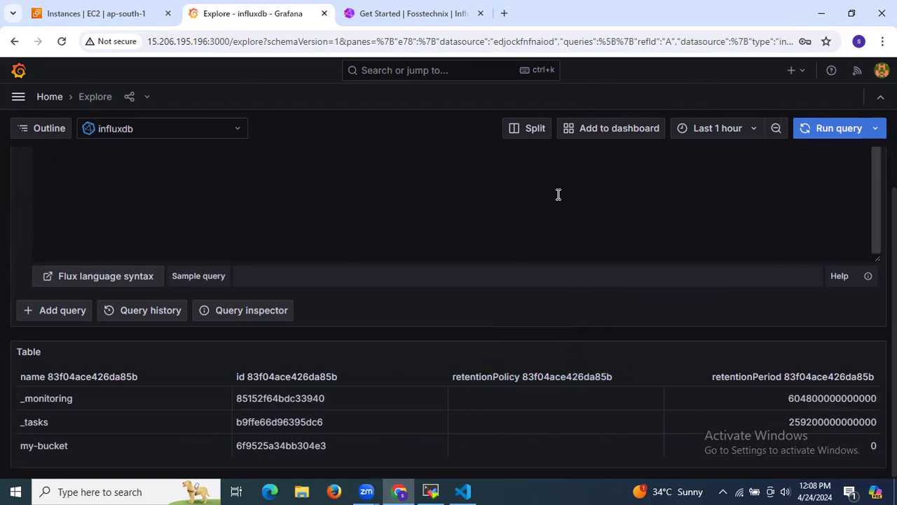
scroll(295, 248, "up", 1)
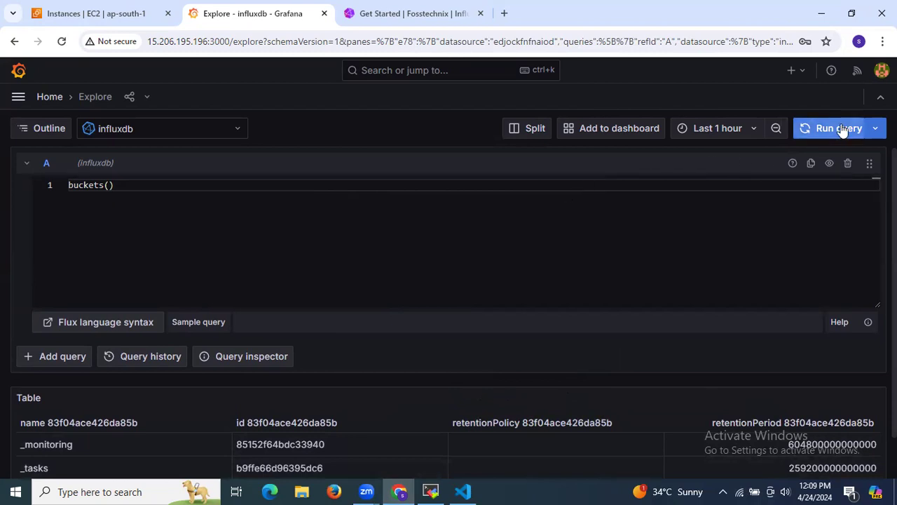
scroll(589, 386, "down", 1)
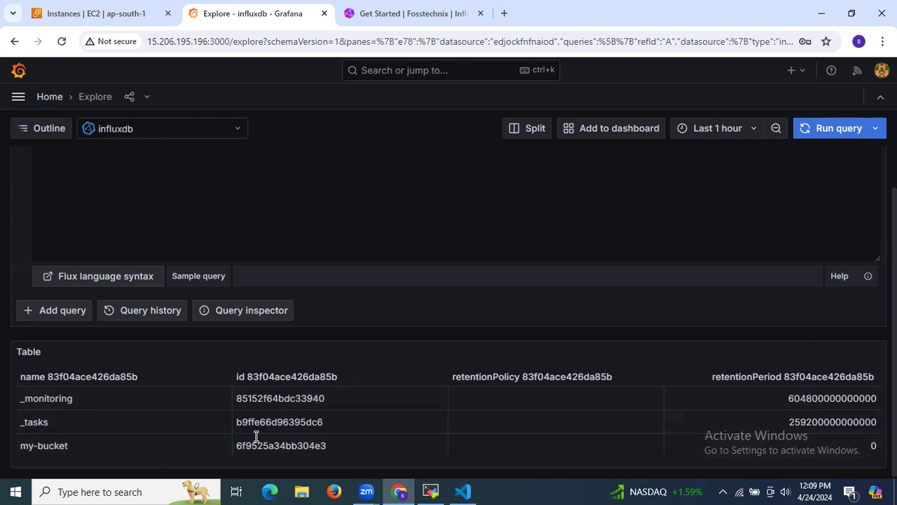
scroll(263, 390, "up", 2)
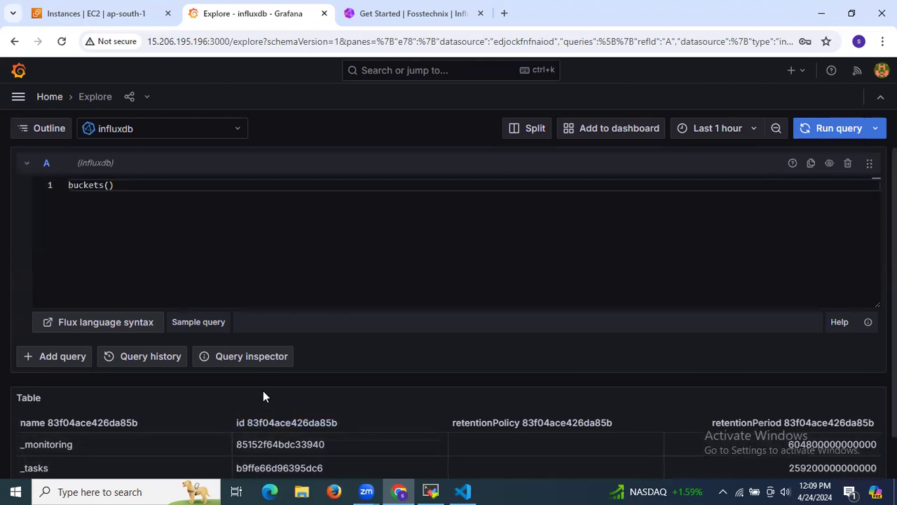
Step: Return to the VS Code notes and highlight the tutorial title and the Install InfluxDB on Ubuntu heading
left_click(463, 492)
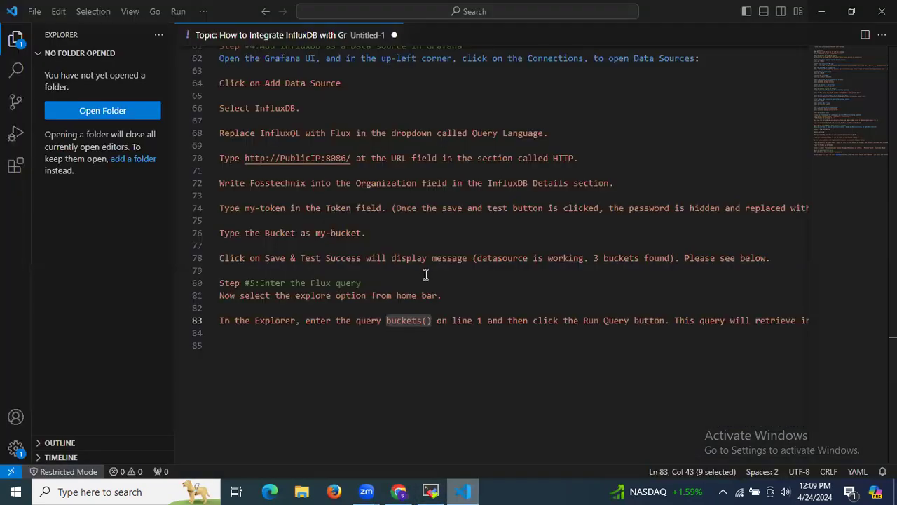
scroll(426, 255, "up", 4)
scroll(425, 254, "up", 15)
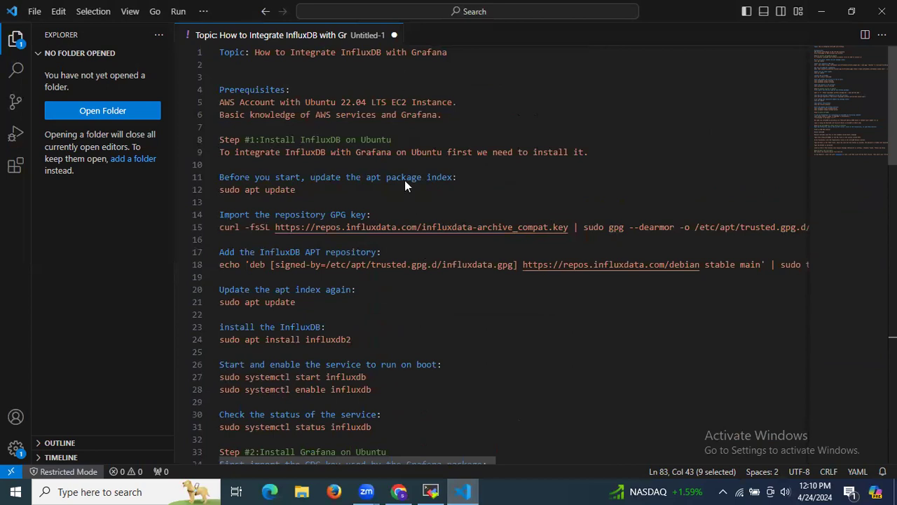
left_click_drag(255, 52, 413, 62)
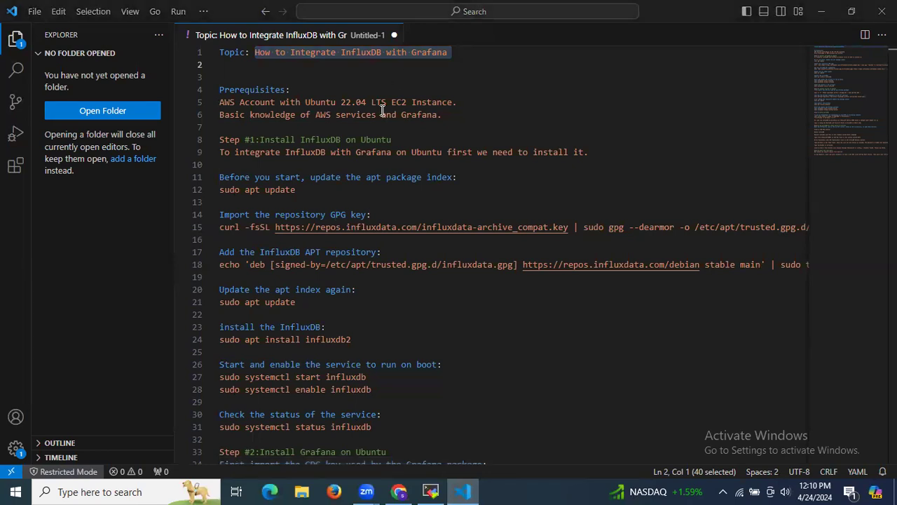
left_click_drag(260, 140, 392, 141)
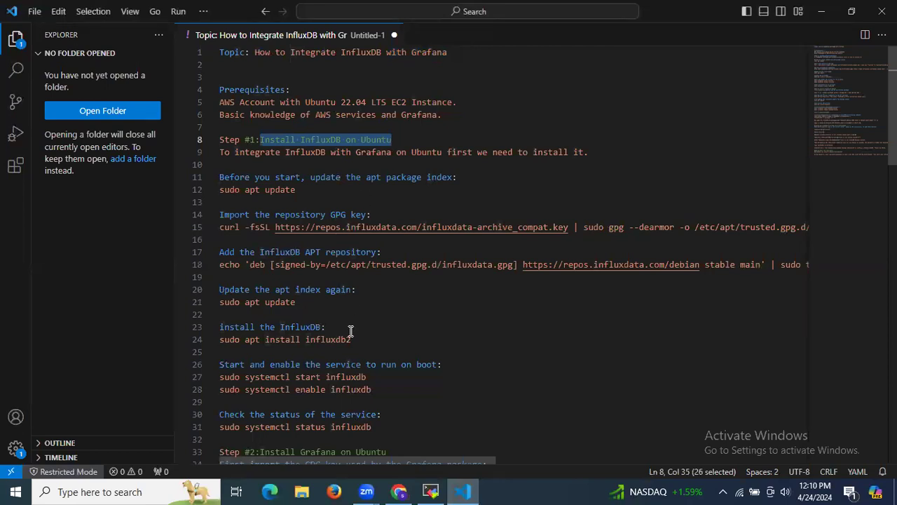
Step: Scroll down the notes to the 'Enter the Flux query' step on line 80
scroll(350, 326, "down", 6)
scroll(351, 331, "down", 6)
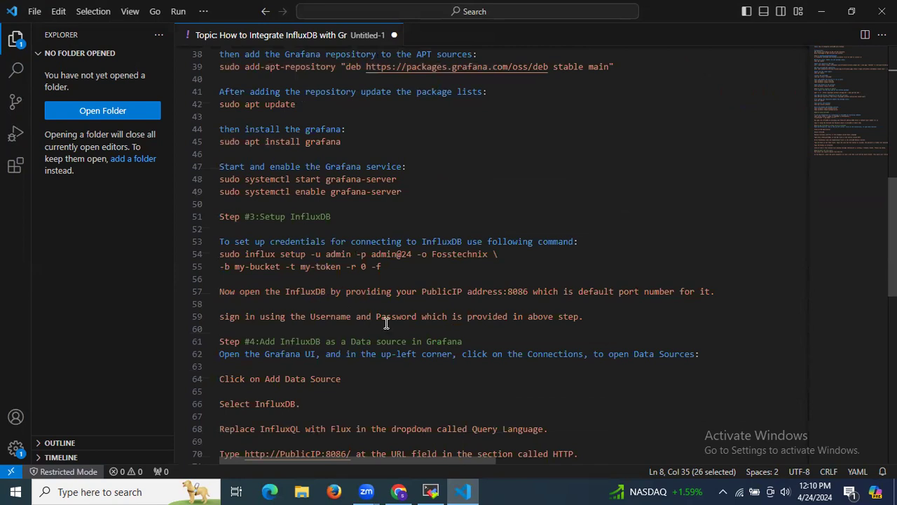
scroll(385, 323, "down", 7)
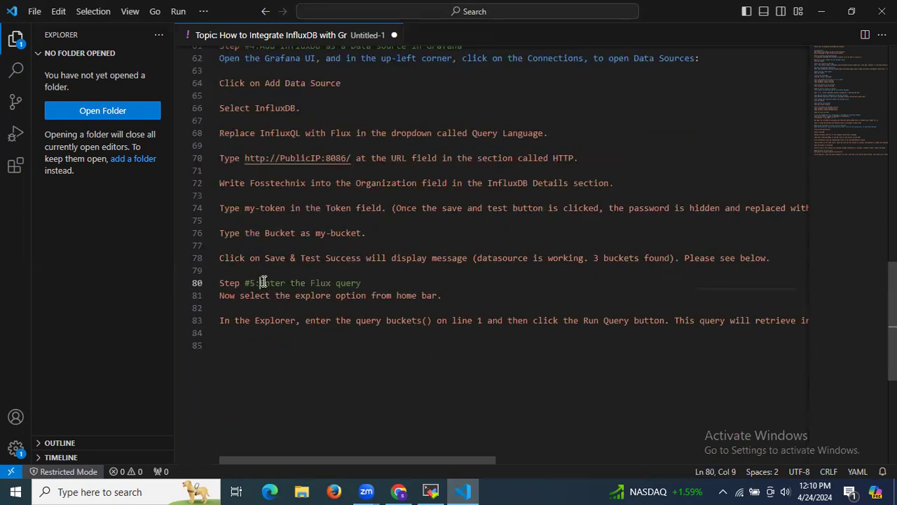
left_click_drag(260, 283, 361, 283)
left_click(379, 284)
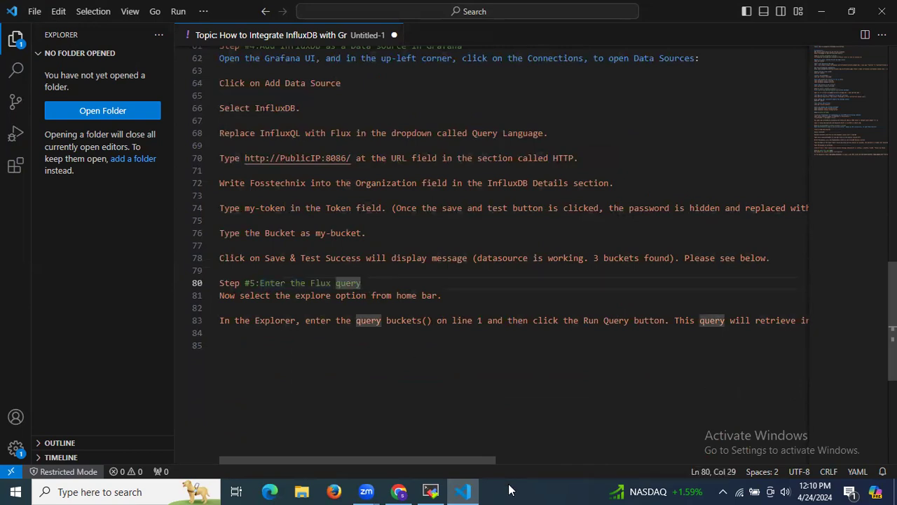
Step: Check the Grafana bucket results, then return to the notes scrolled back toward the top
key("alt+Tab")
scroll(437, 358, "down", 2)
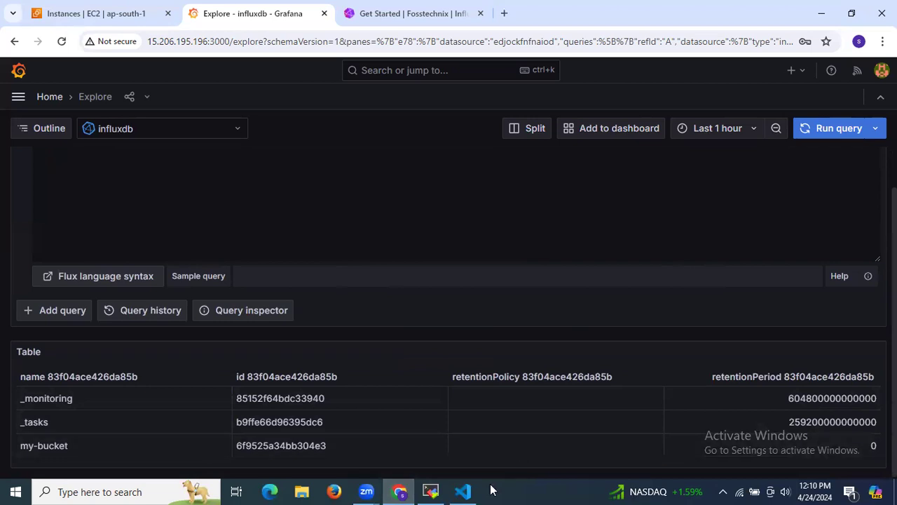
left_click(463, 492)
scroll(436, 326, "up", 5)
scroll(436, 326, "up", 15)
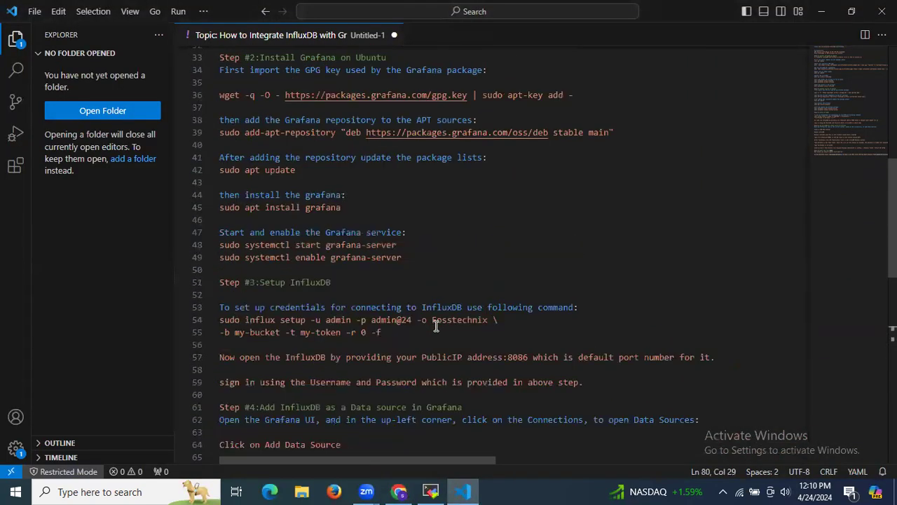